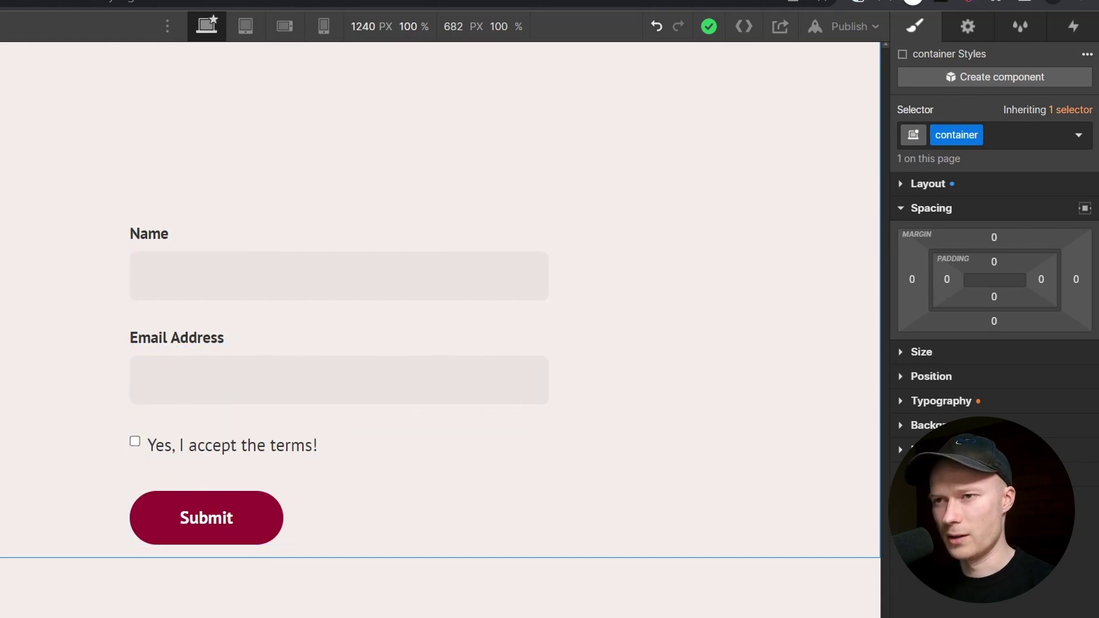
Step: Preview the signup form and tick the 'Yes, I accept the terms!' checkbox to see its default look
key("ctrl+shift+p")
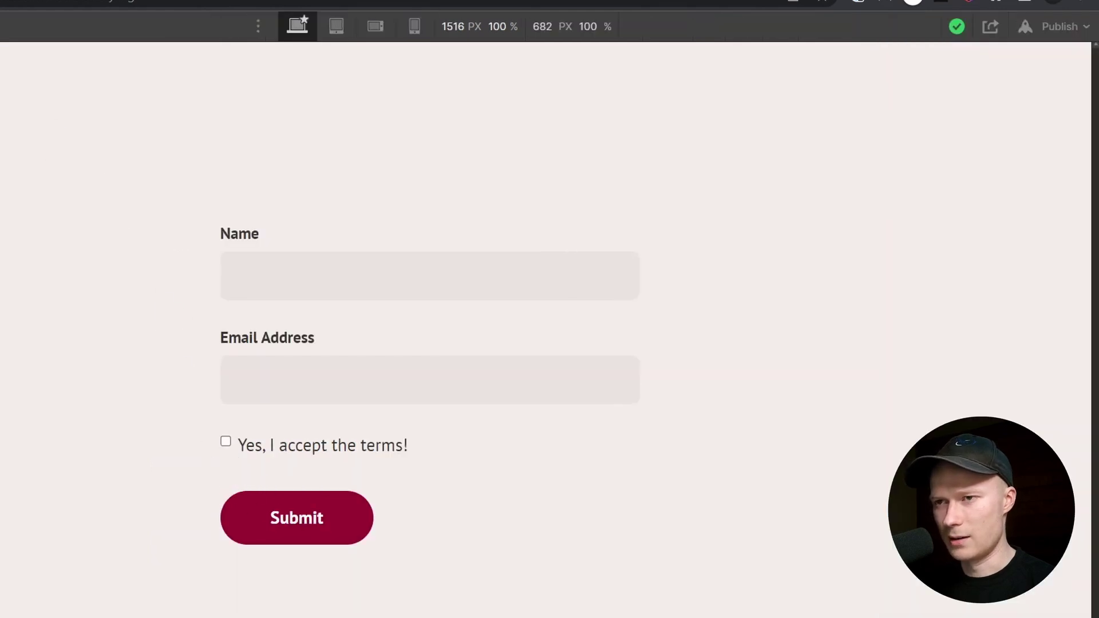
left_click(227, 444)
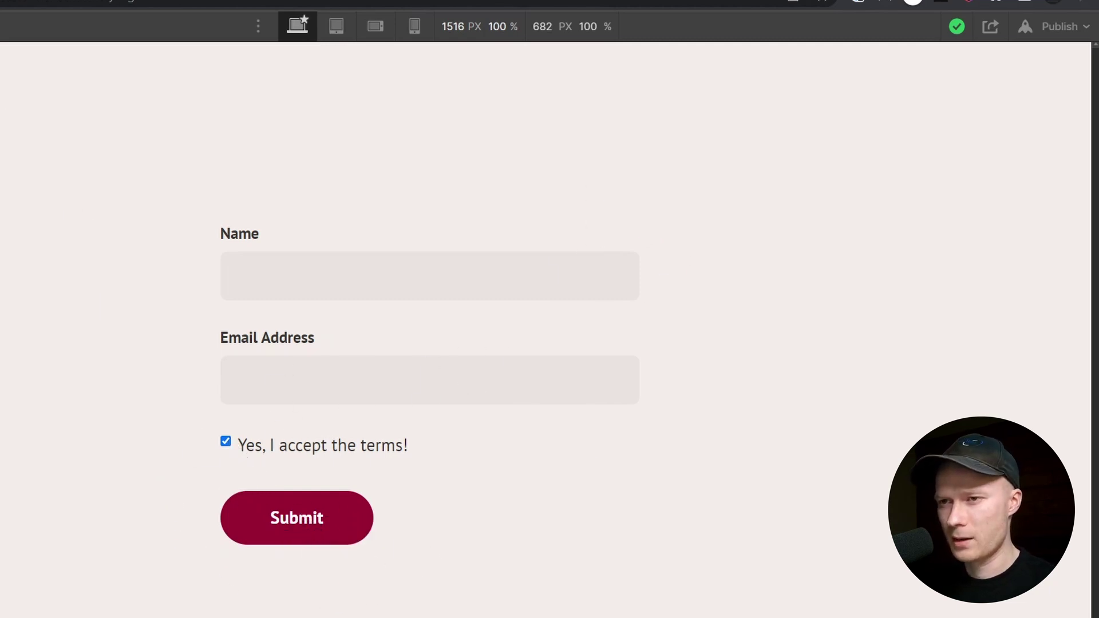
Step: Switch the terms checkbox's Style setting from Default to Custom
key("ctrl+shift+p")
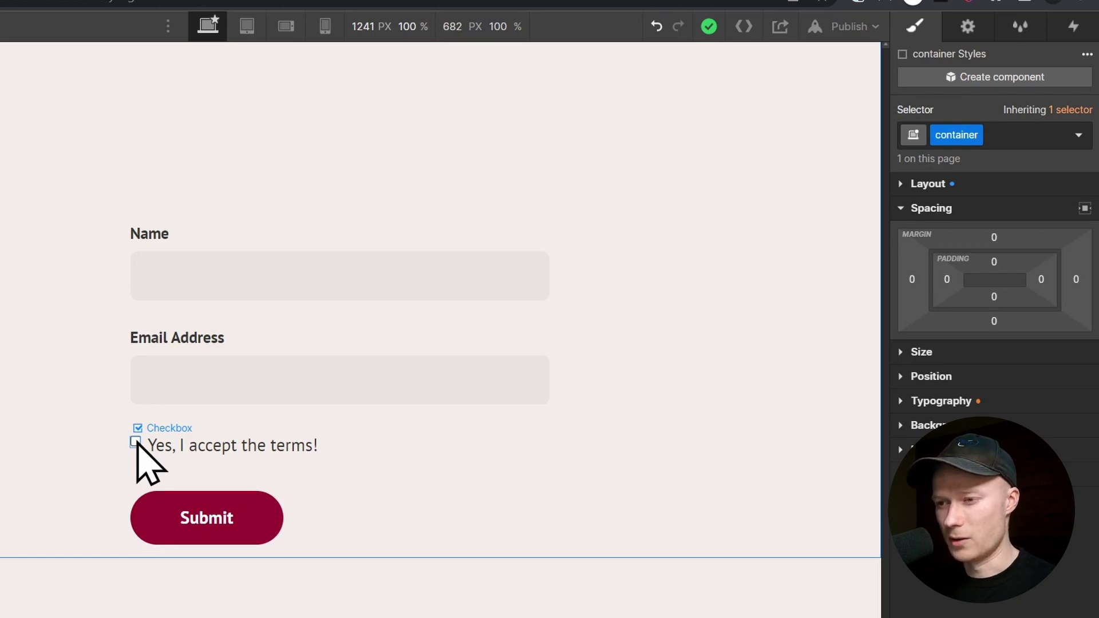
left_click(136, 443)
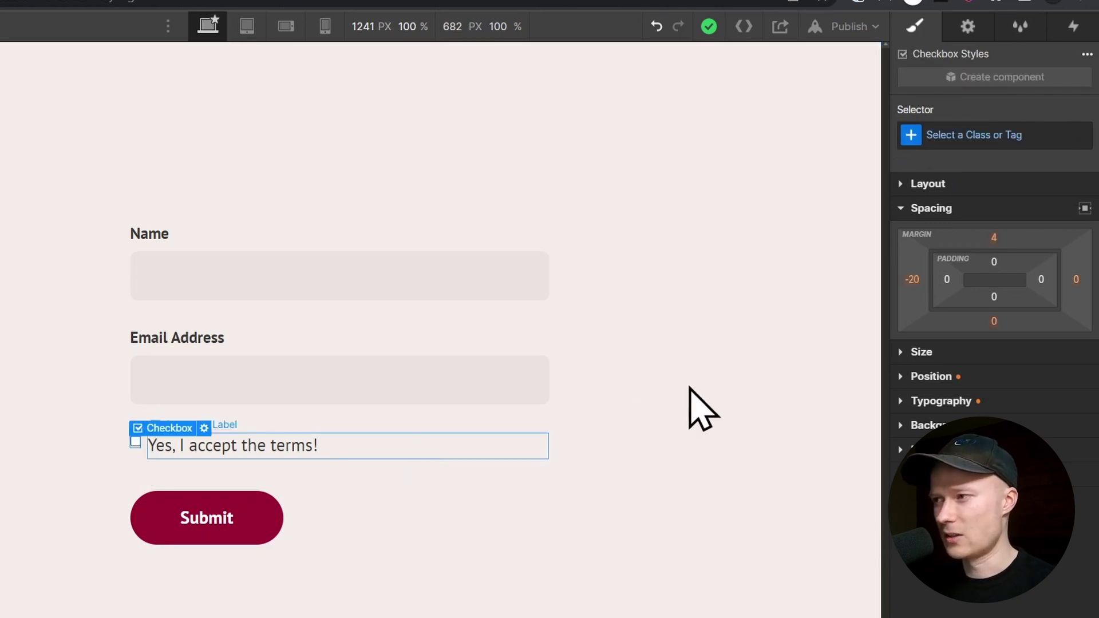
left_click(967, 27)
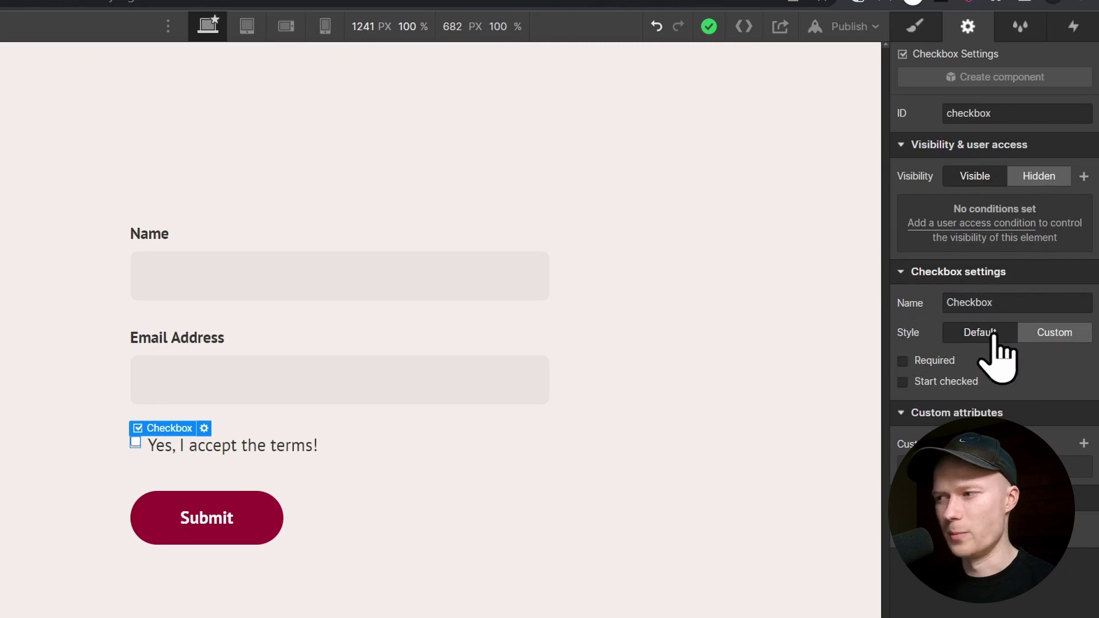
left_click(1056, 334)
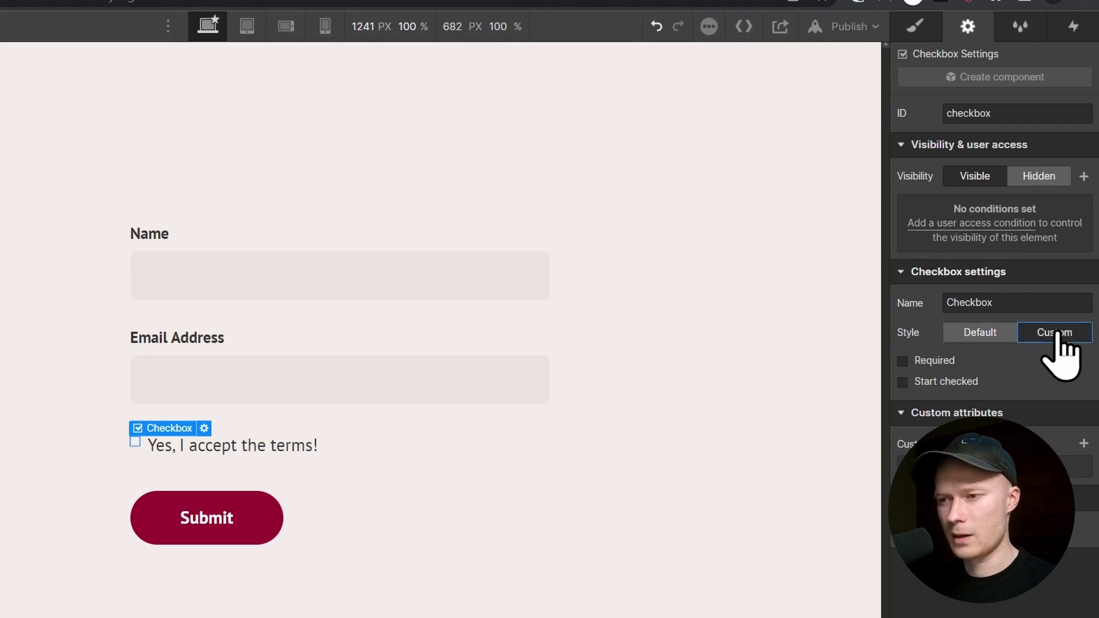
Step: Set the checkbox's width and height to 1.4rem
left_click(916, 29)
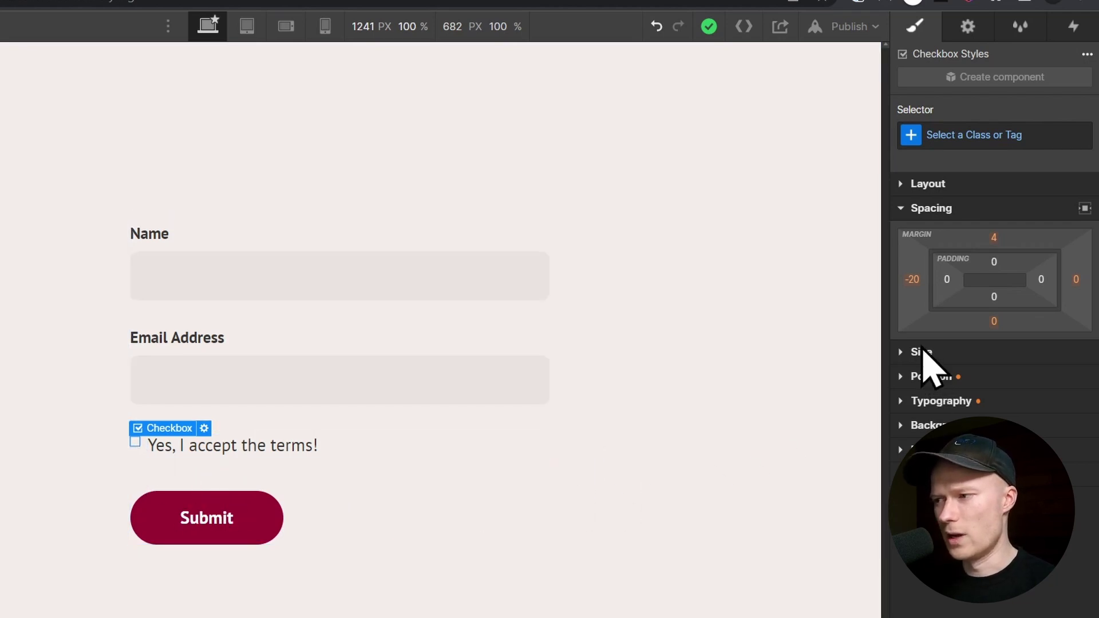
left_click(919, 351)
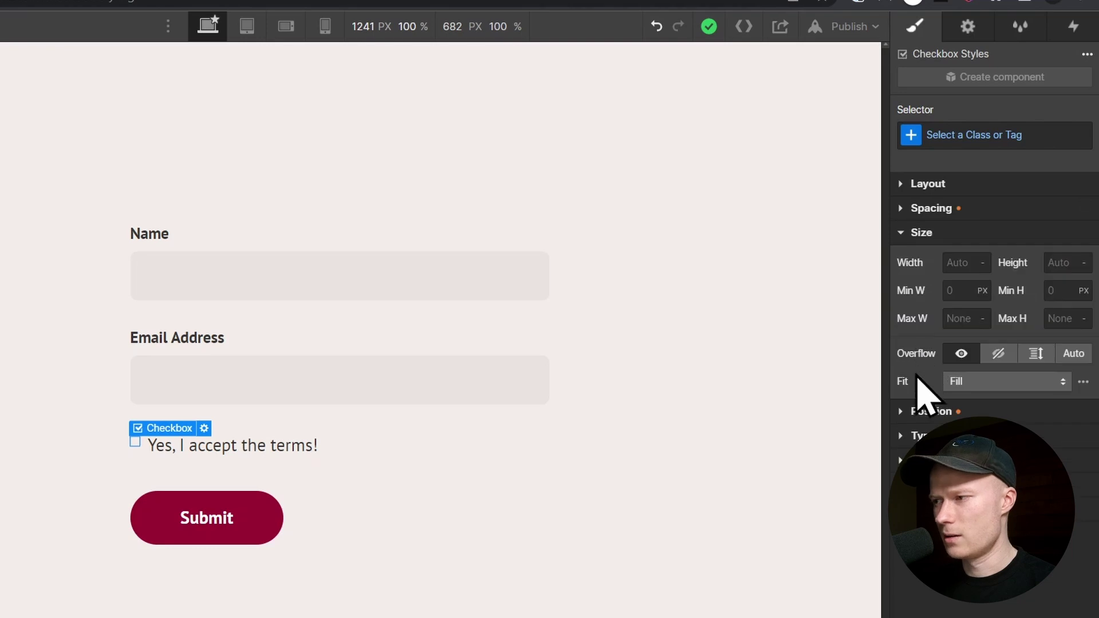
left_click(959, 264)
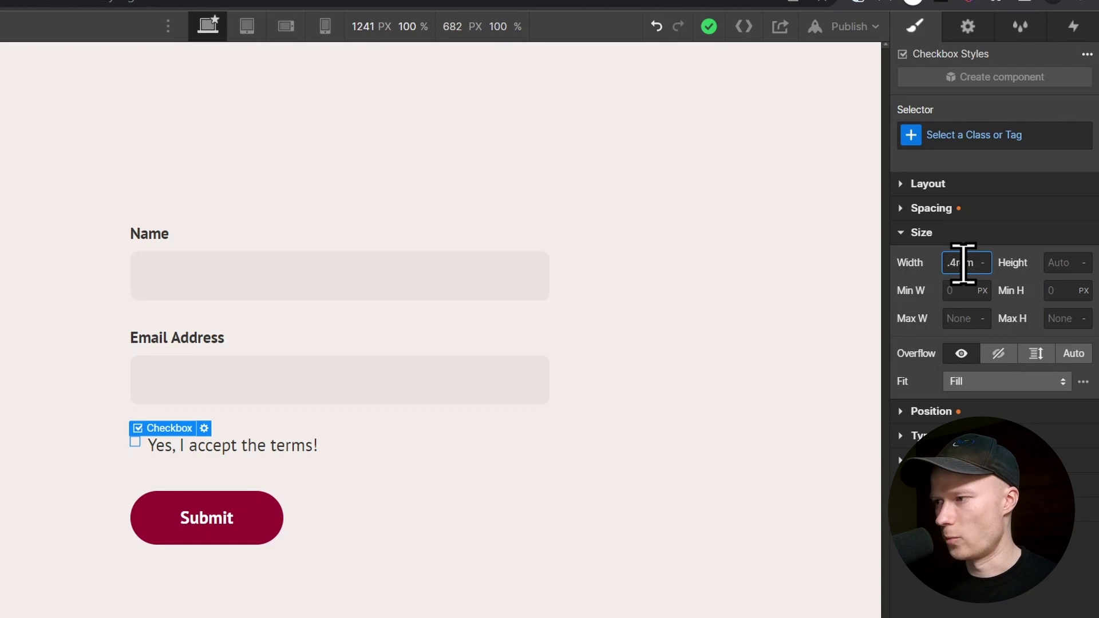
type("1.4rem")
key("Return")
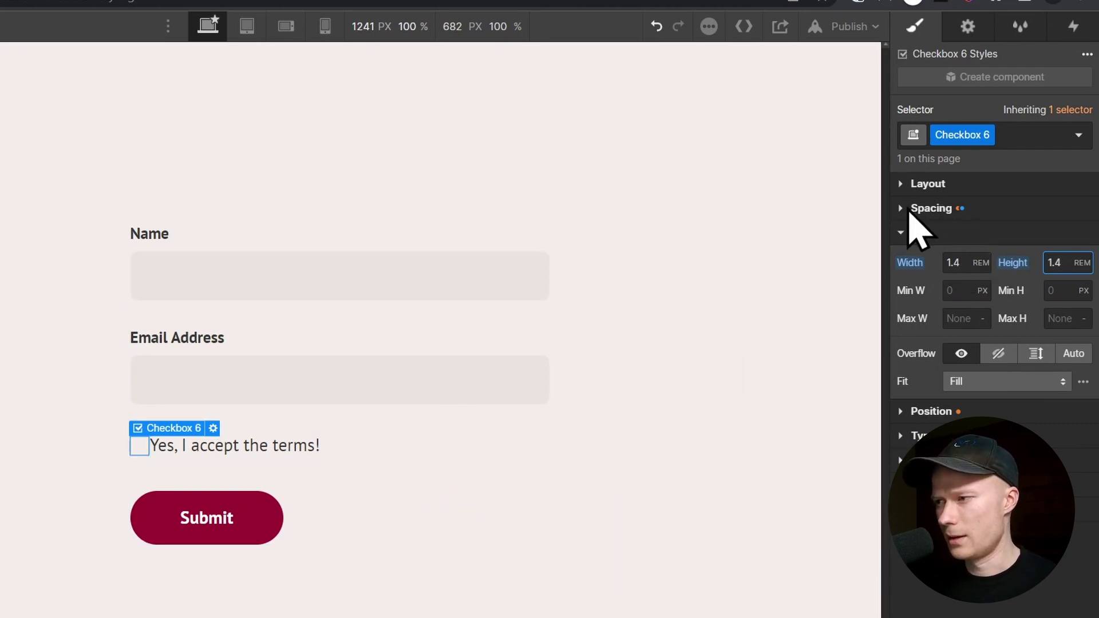
Step: Add a 0.7rem right margin between the checkbox and its label
left_click(909, 208)
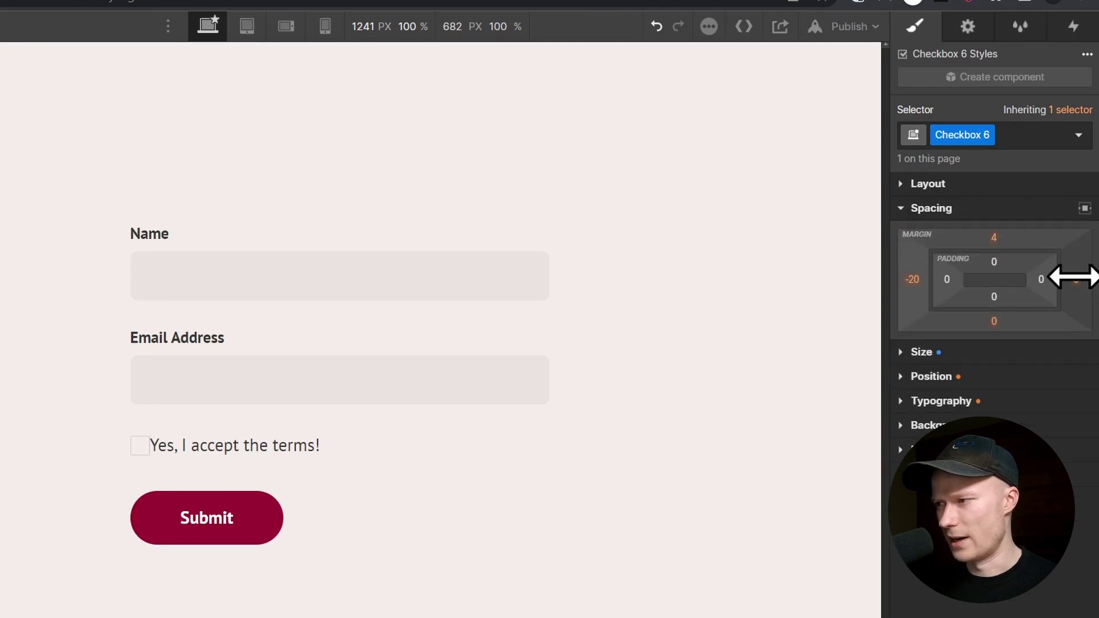
left_click(1076, 280)
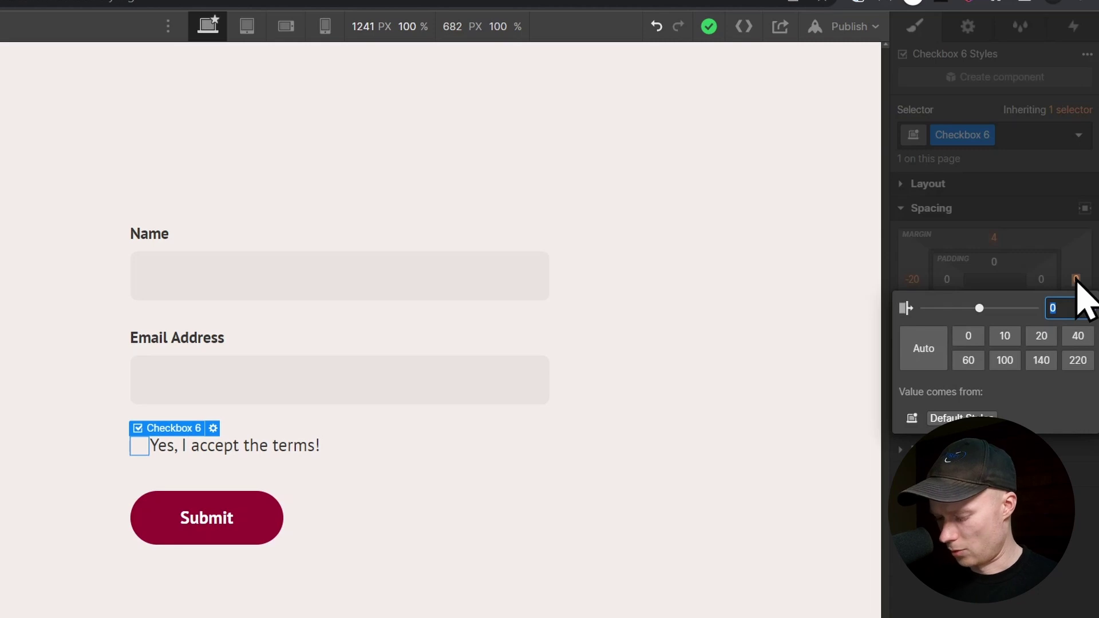
key("Return")
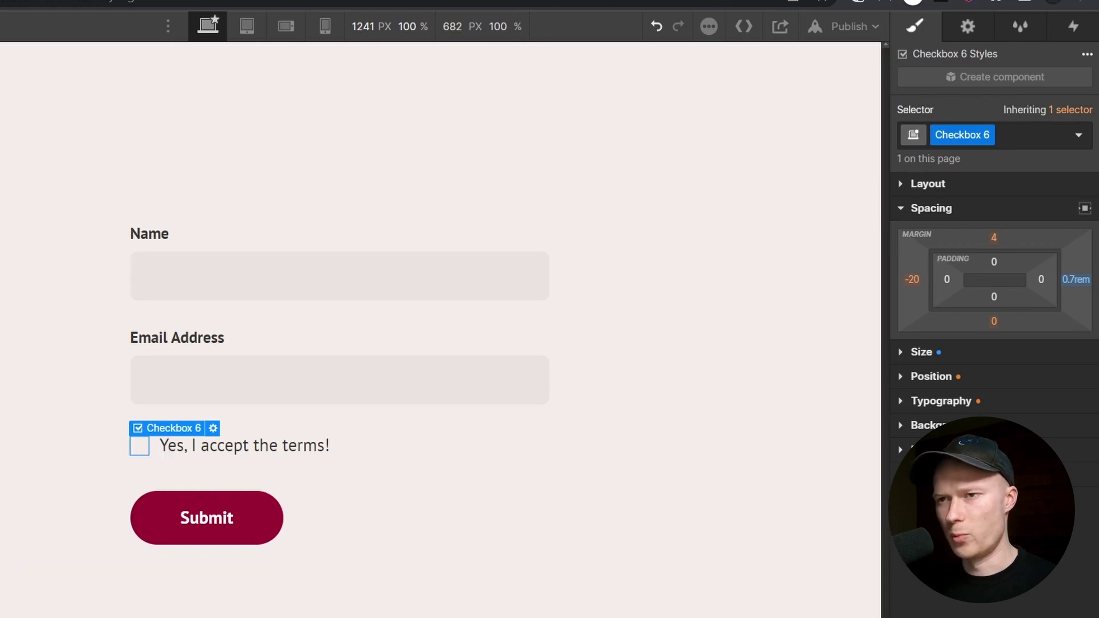
key("super+shift+p")
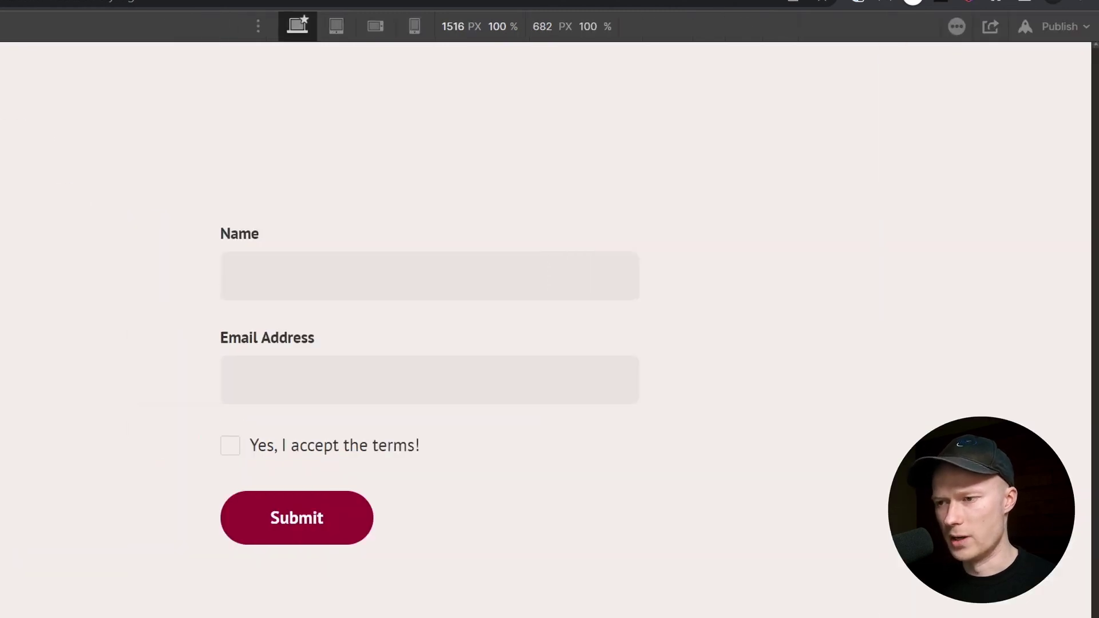
left_click(236, 451)
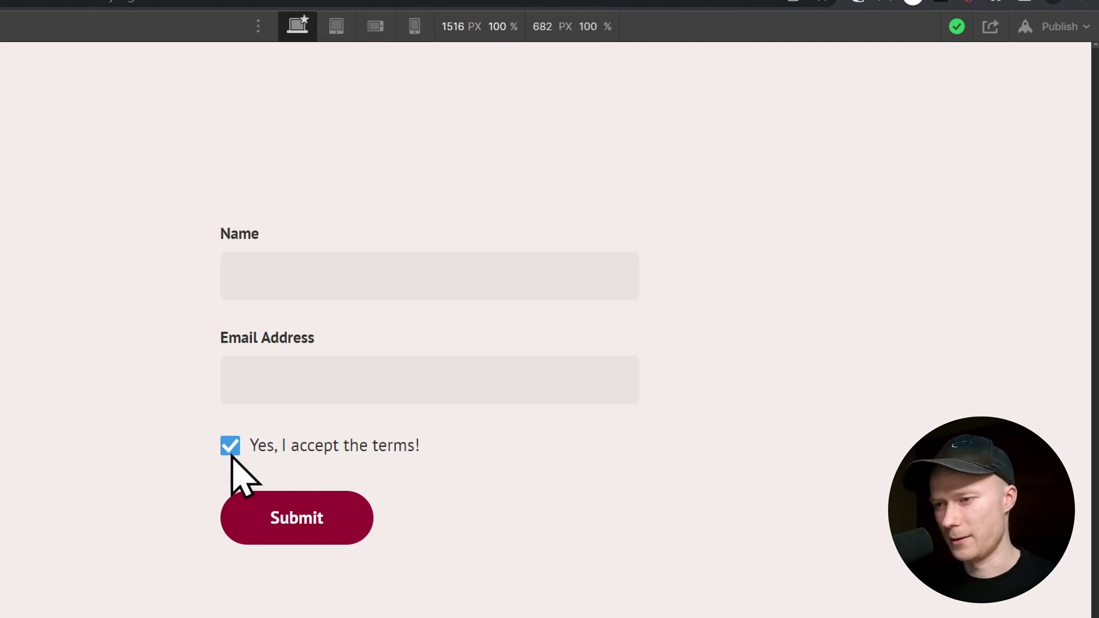
key("ctrl+shift+p")
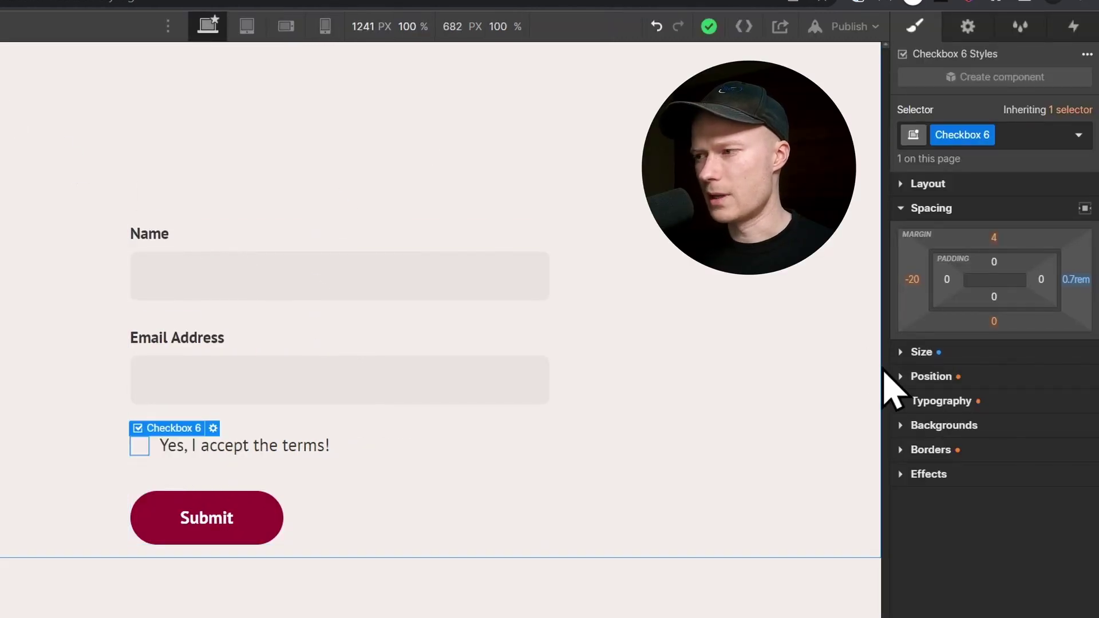
left_click(376, 166)
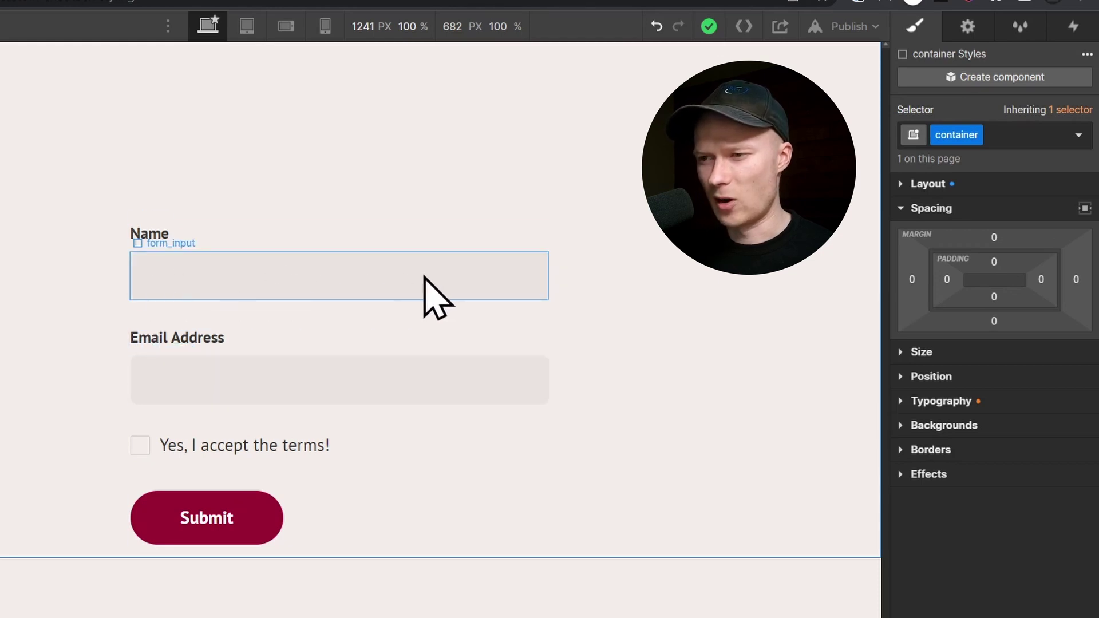
Step: Fill the terms checkbox with the Light brown (#eae3df) swatch to match the input fields
left_click(143, 449)
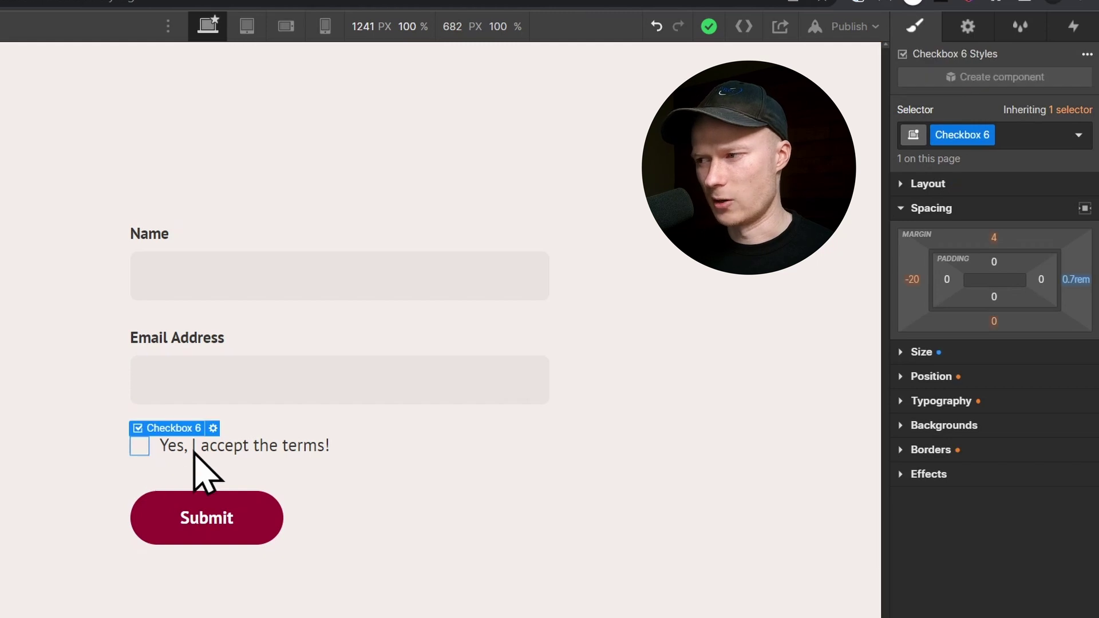
left_click(962, 426)
left_click(953, 367)
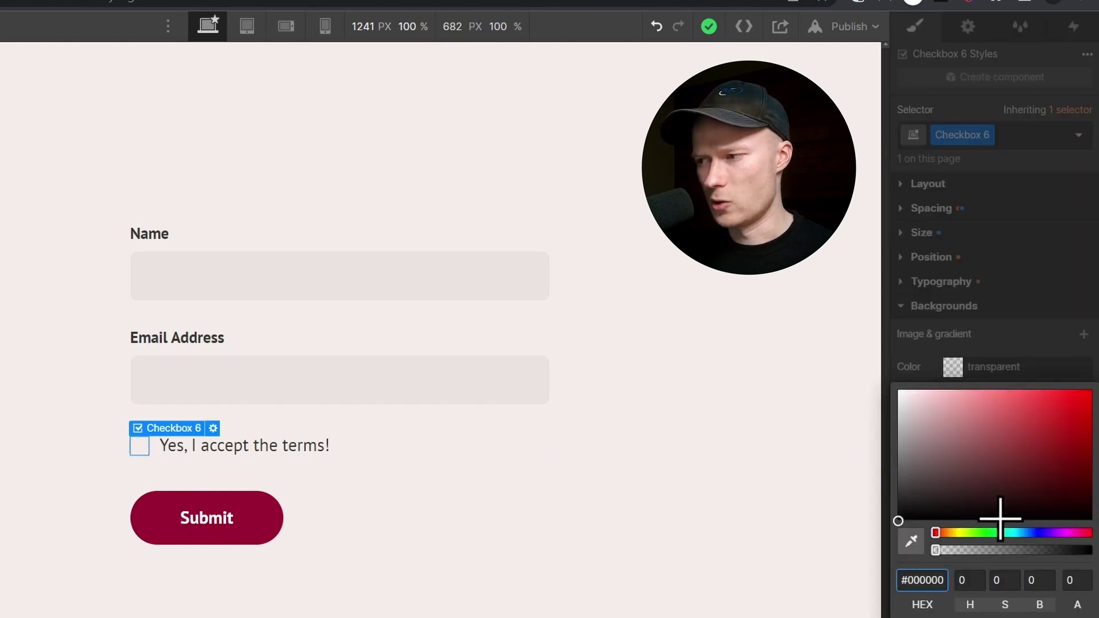
left_click_drag(1024, 395, 1011, 450)
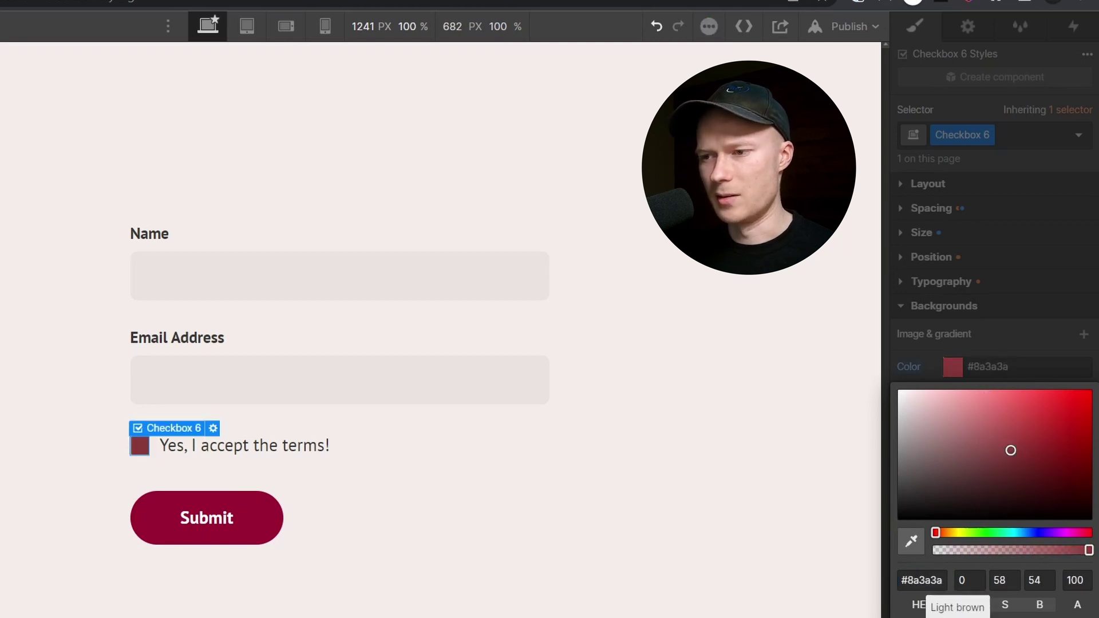
left_click(958, 617)
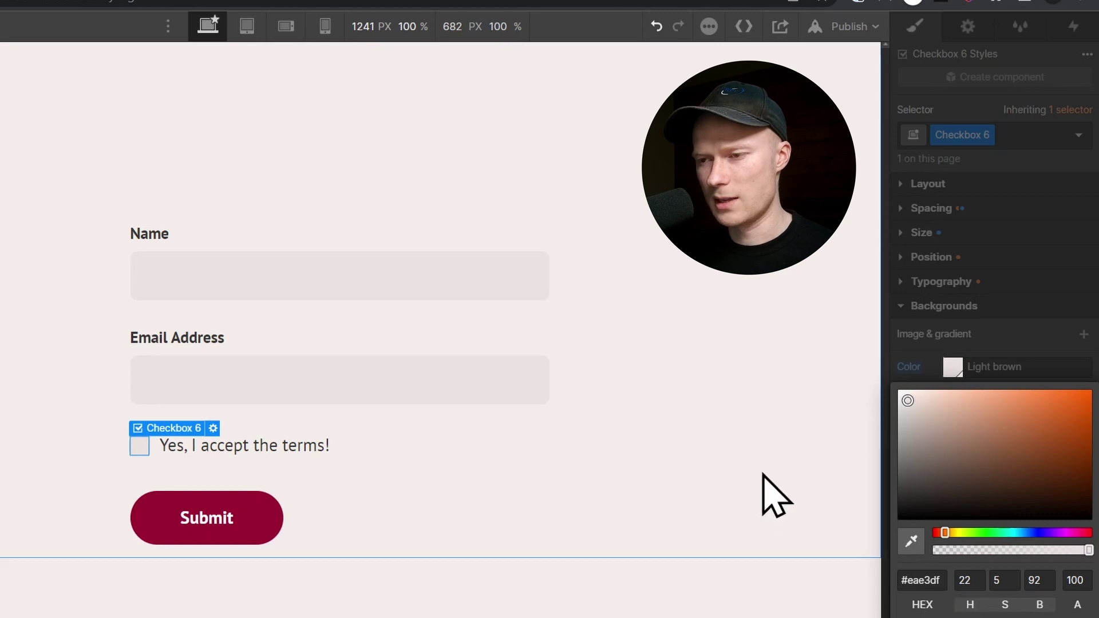
left_click(742, 307)
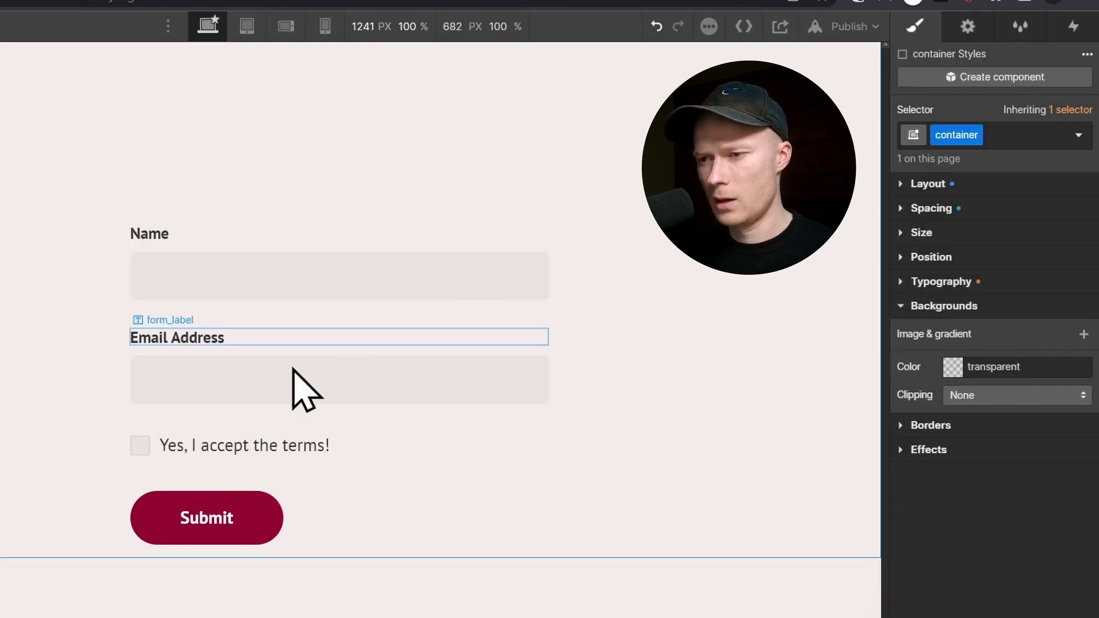
left_click(140, 450)
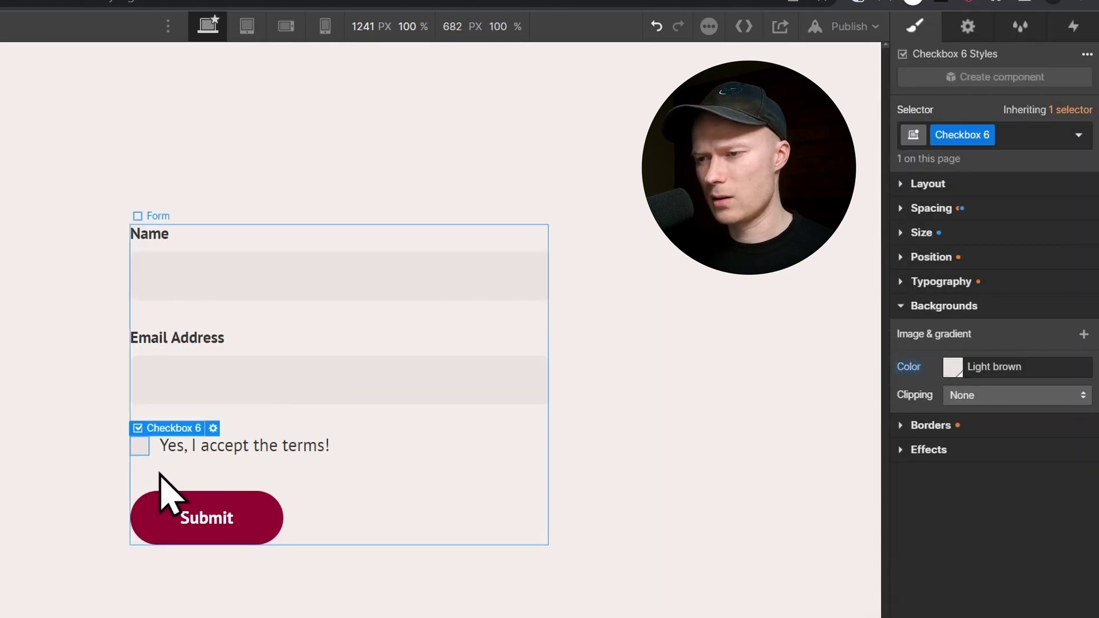
left_click(111, 366)
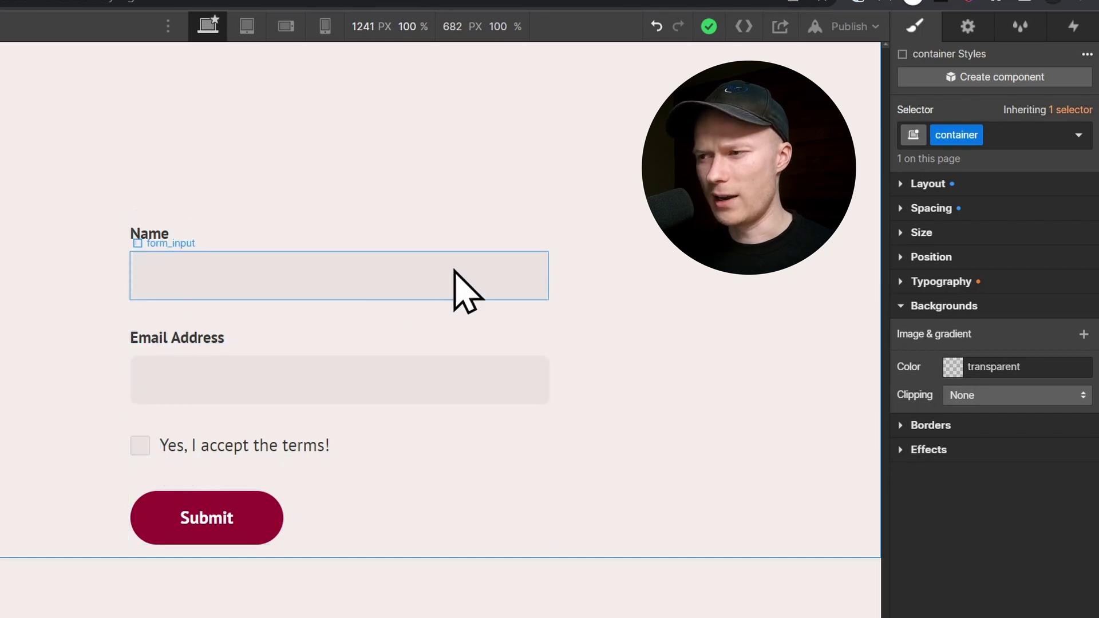
left_click(142, 448)
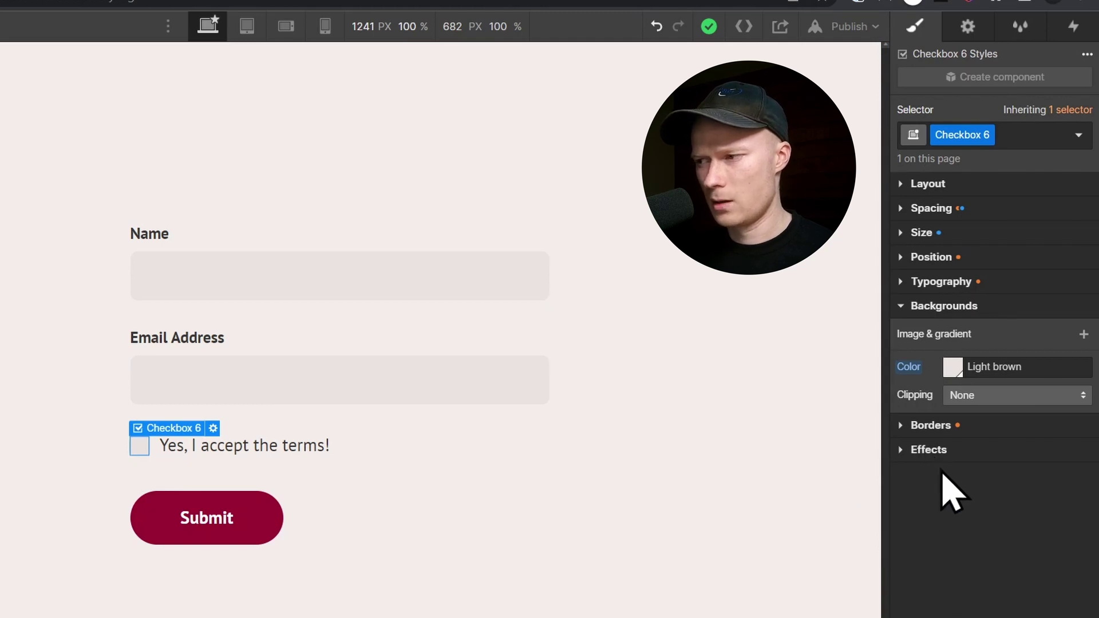
Step: Round the checkbox corners to 0.4rem and test ticking and unticking it in preview
left_click(930, 425)
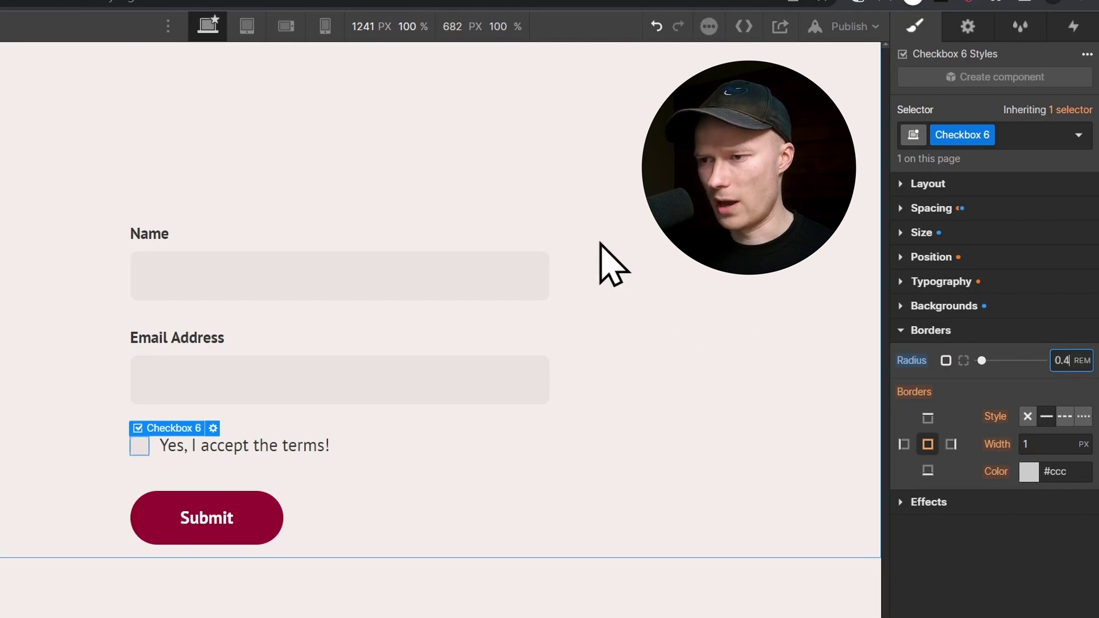
key("ctrl+shift+p")
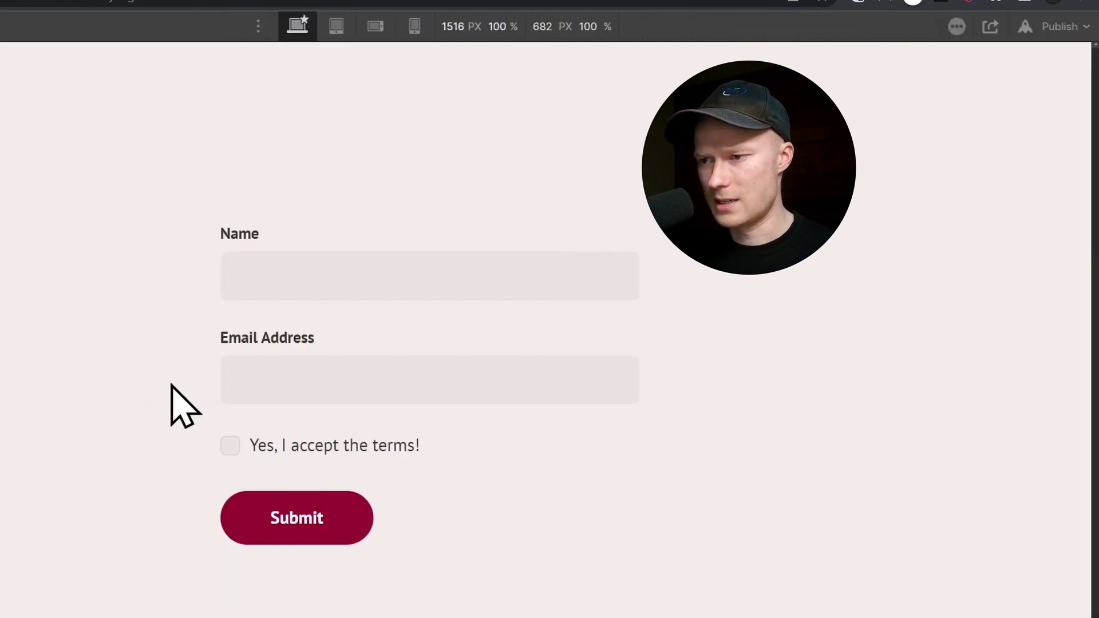
left_click(232, 447)
left_click(237, 456)
left_click(234, 452)
left_click(234, 451)
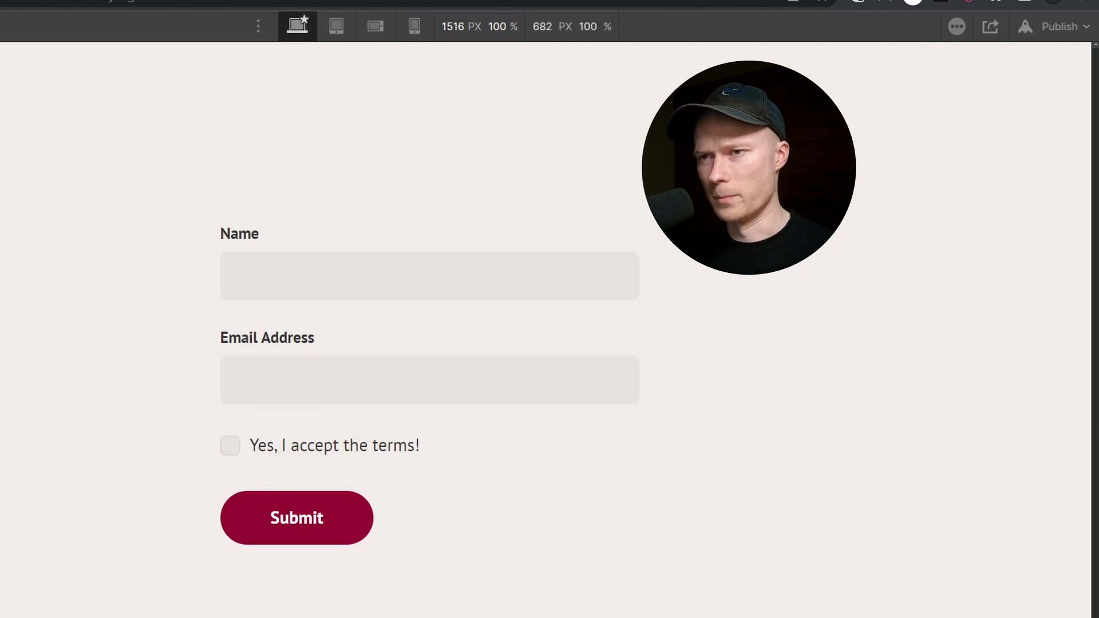
key("ctrl+shift+p")
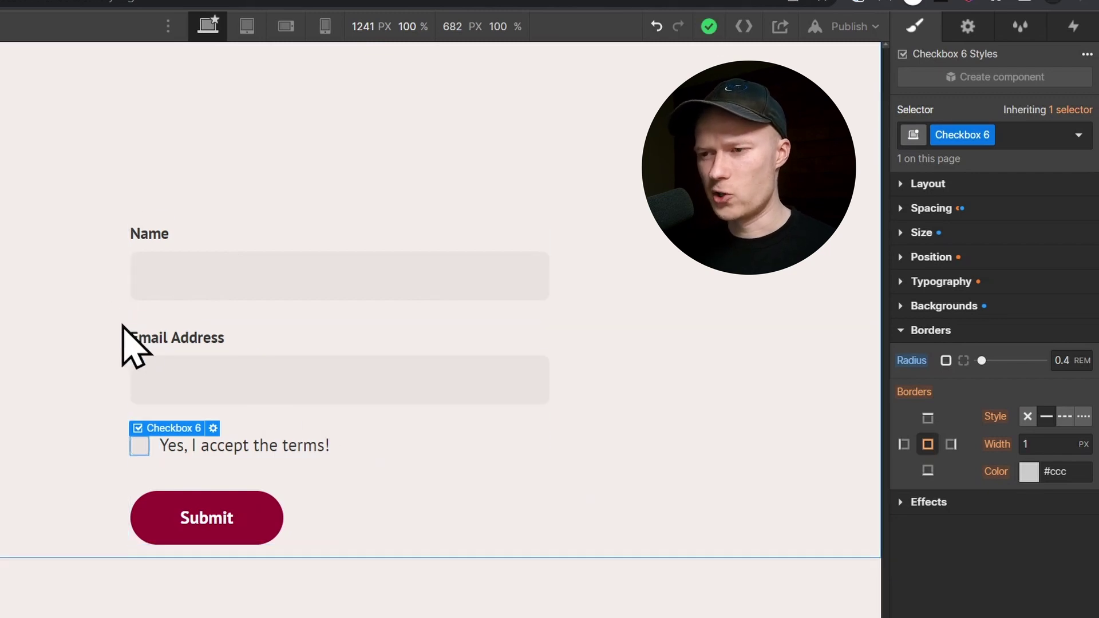
left_click(290, 216)
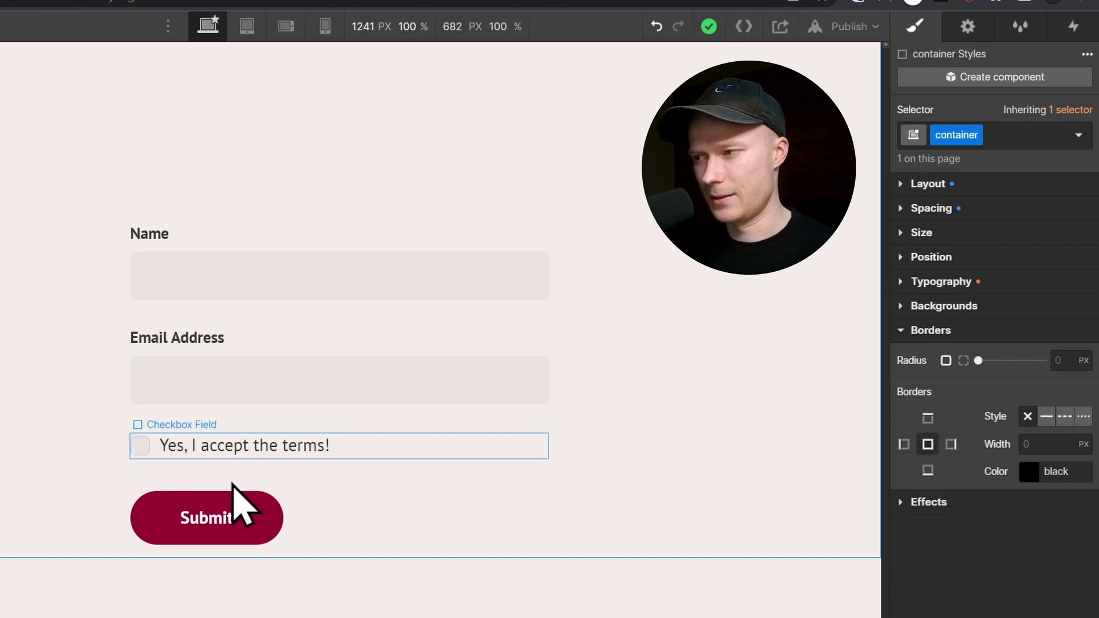
Step: Add the Checked state to Checkbox 6 to edit its ticked appearance
left_click(140, 450)
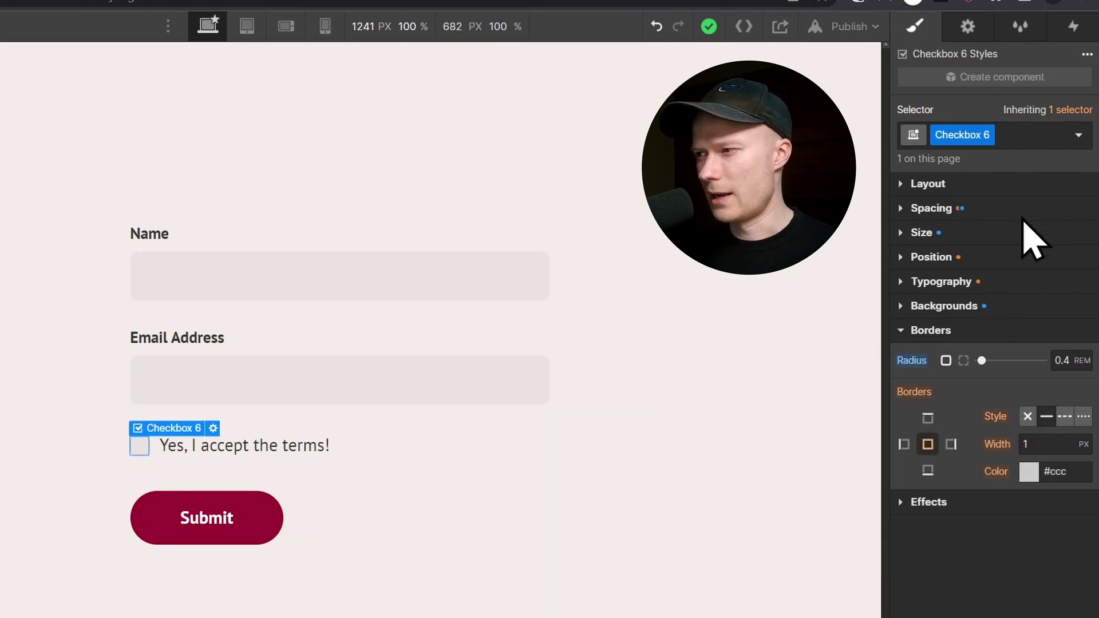
left_click(1079, 136)
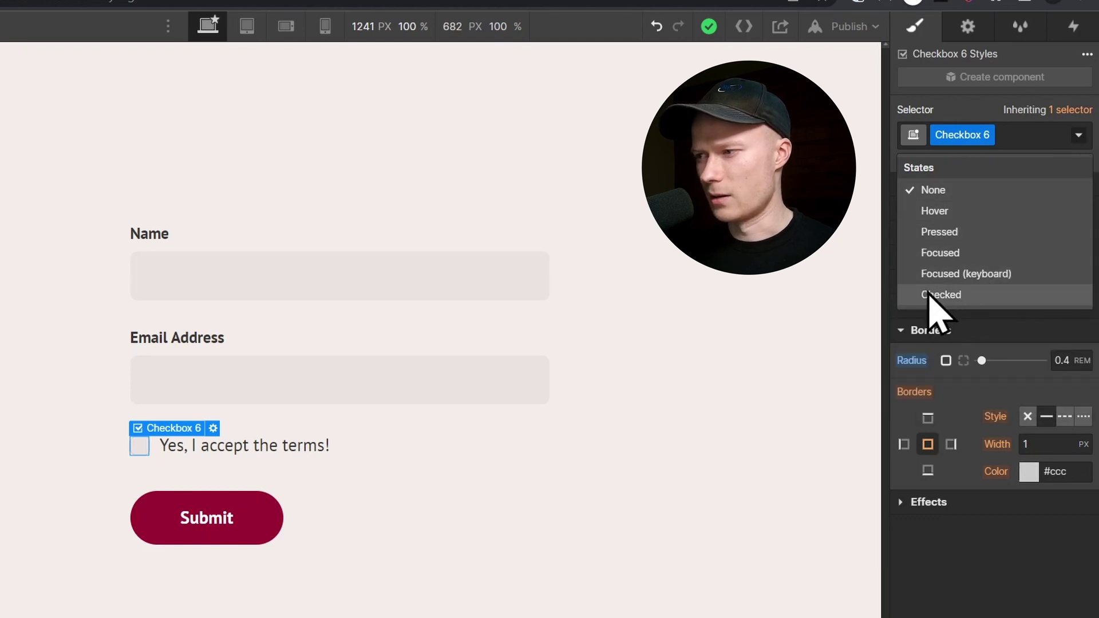
left_click(972, 298)
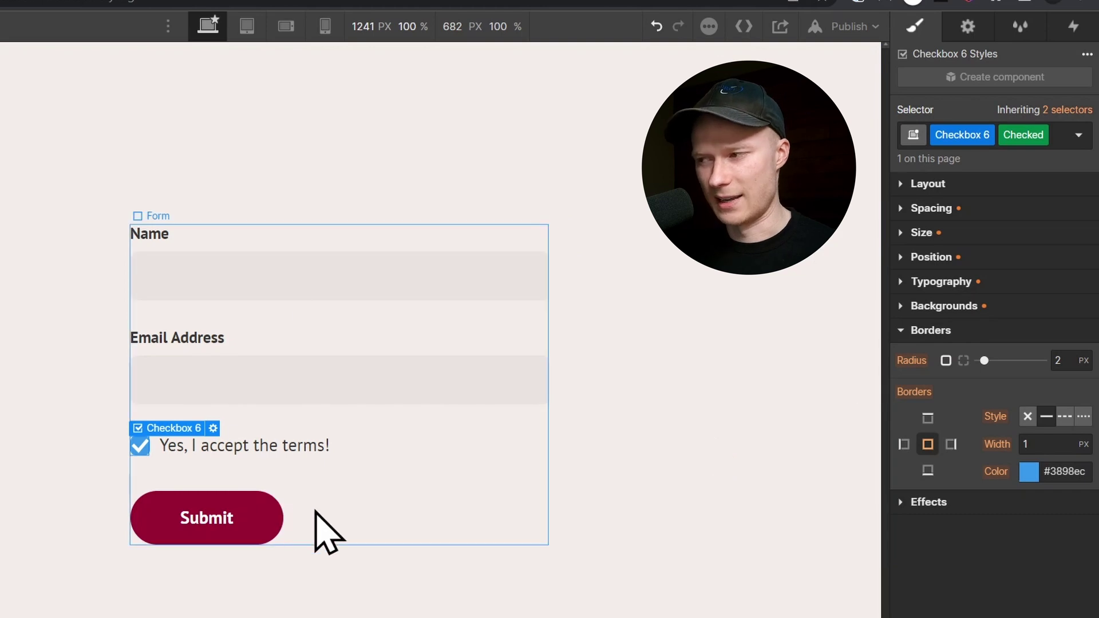
Step: Give the checked state the saved Dark red background and preview it
left_click(940, 306)
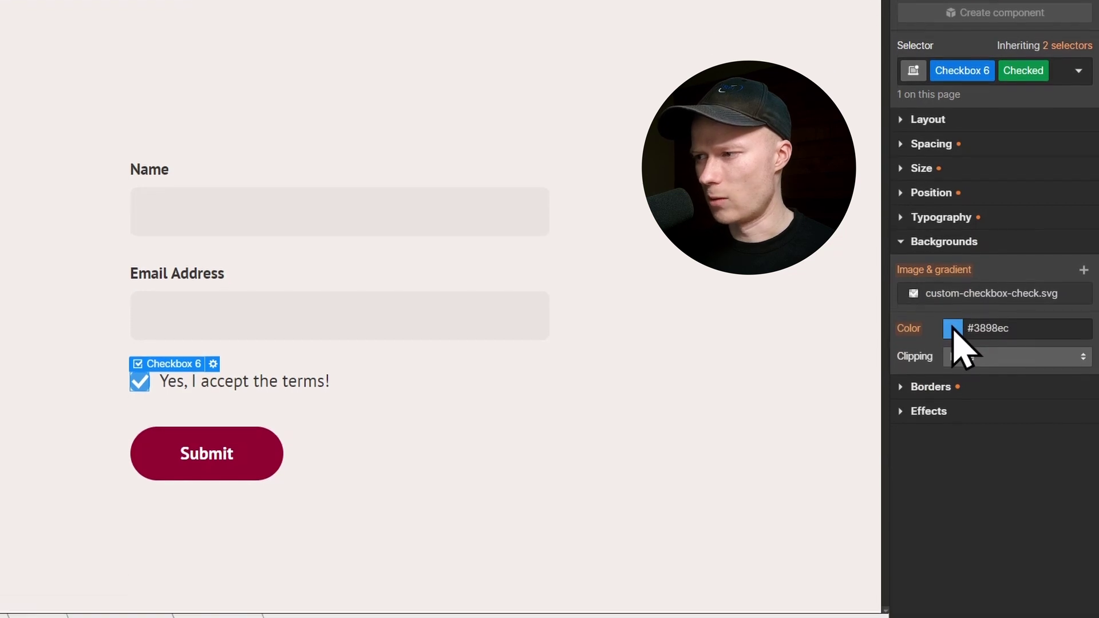
left_click(953, 377)
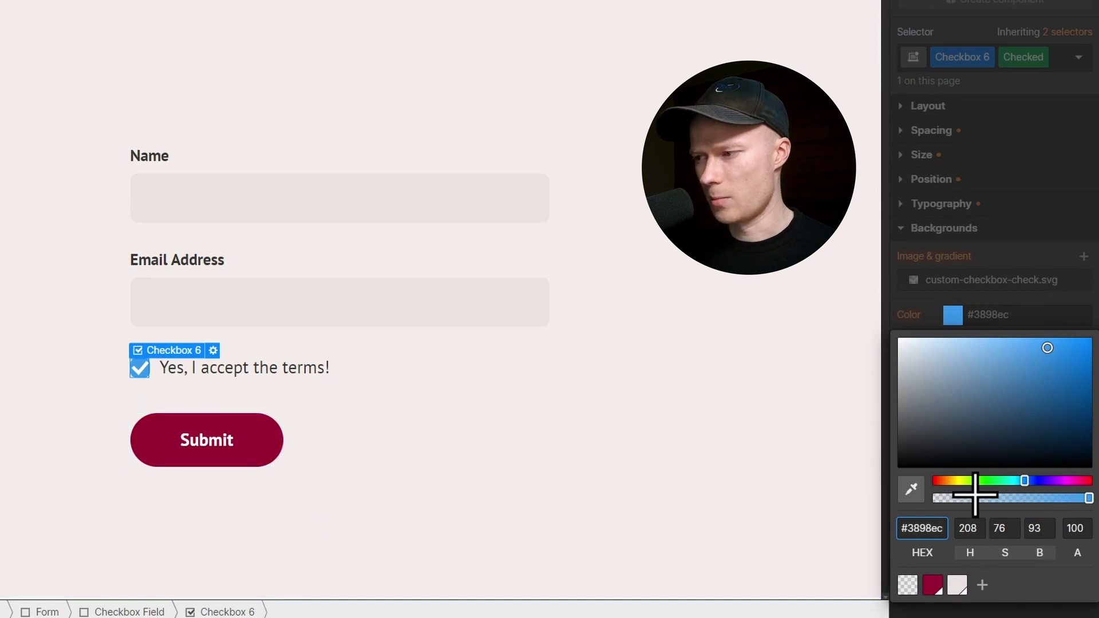
left_click_drag(994, 482, 1014, 466)
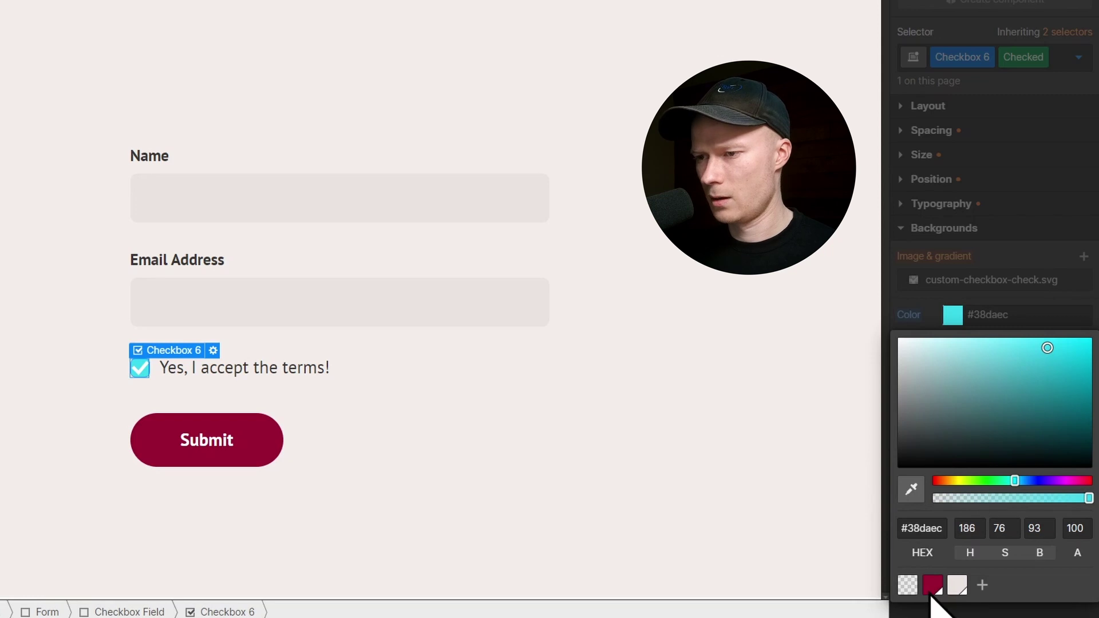
left_click(932, 588)
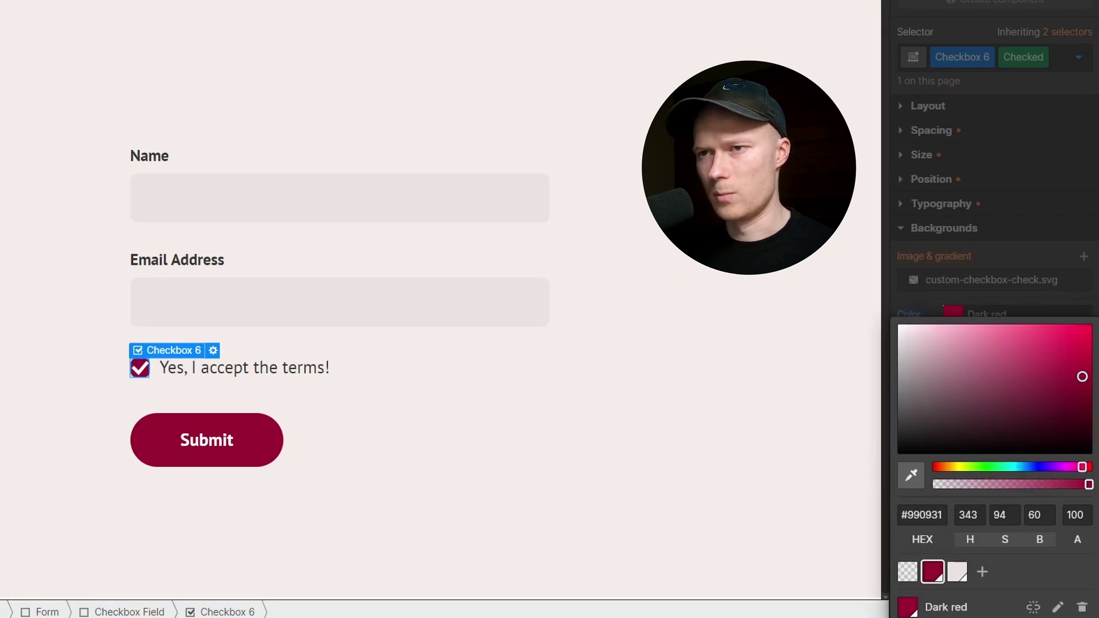
key("ctrl+shift+p")
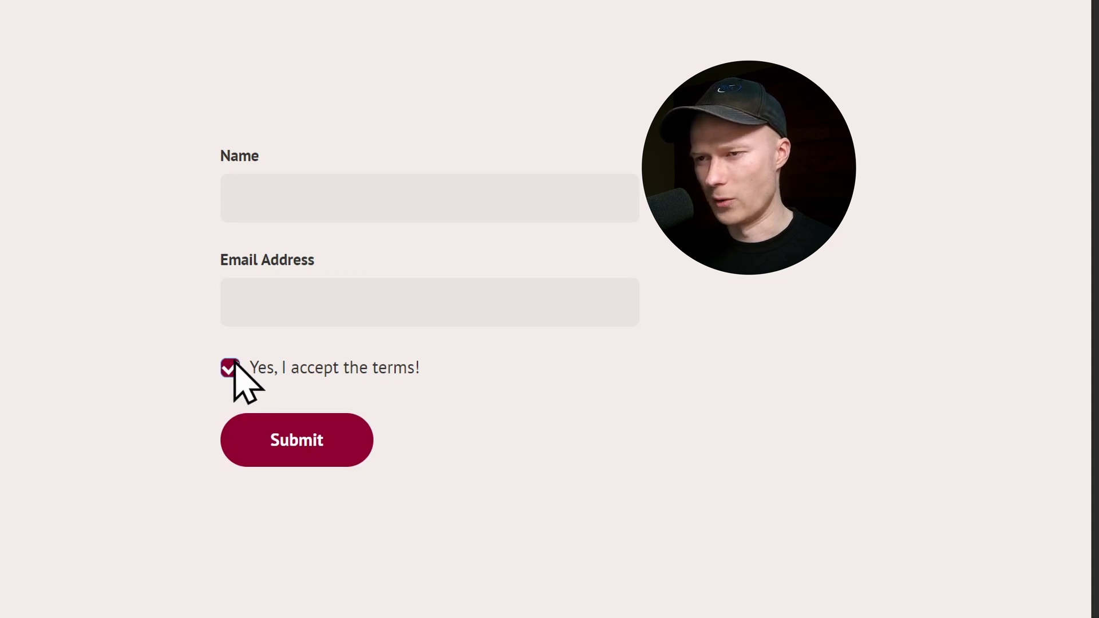
Step: Change the checked state's border colour from #3898ec to #ddd
key("ctrl+shift+p")
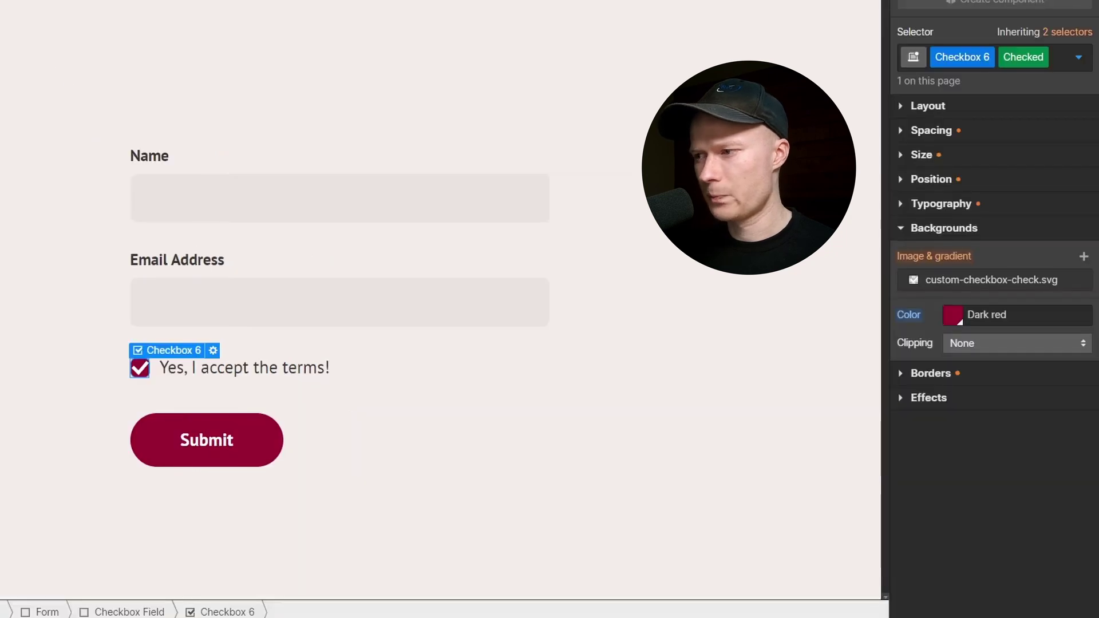
left_click(930, 374)
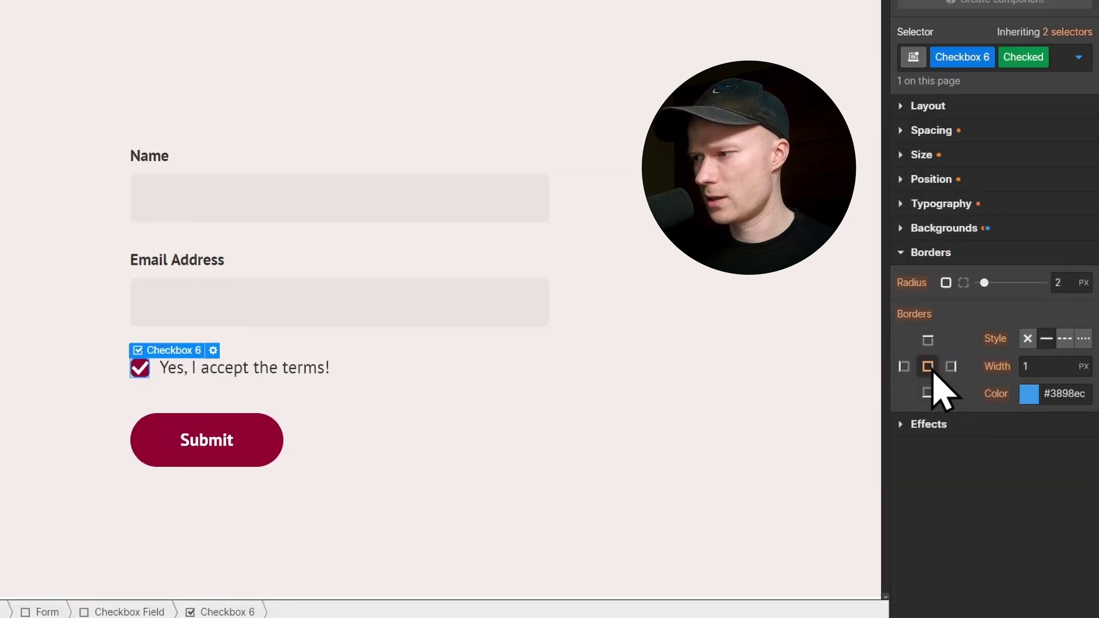
left_click(1076, 394)
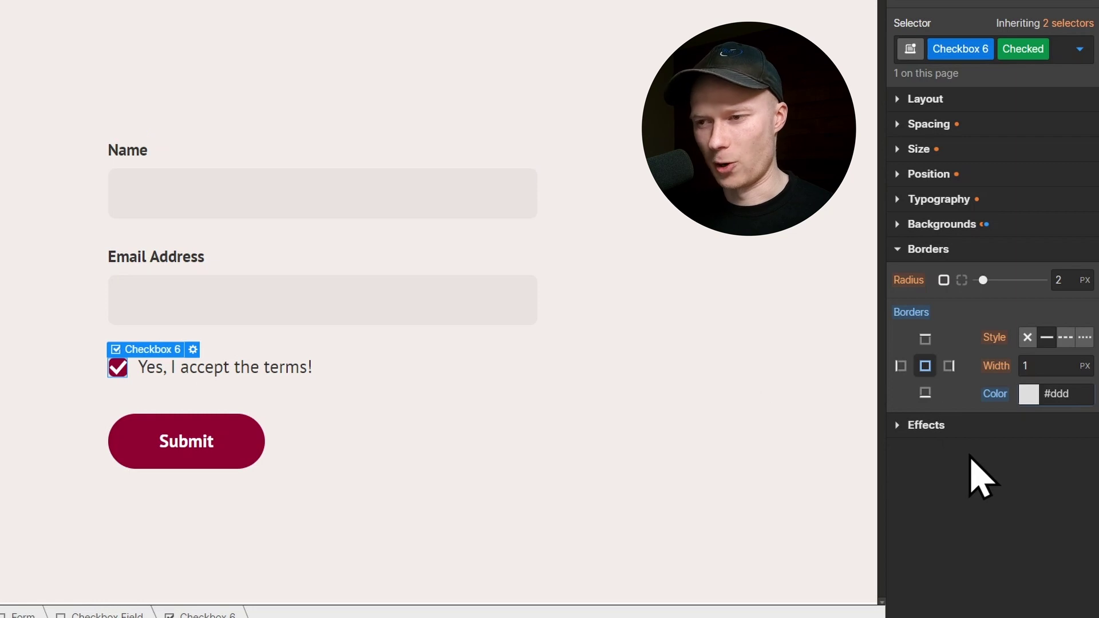
Step: Set the tick background image's size to Contain after comparing it with Cover
left_click(949, 229)
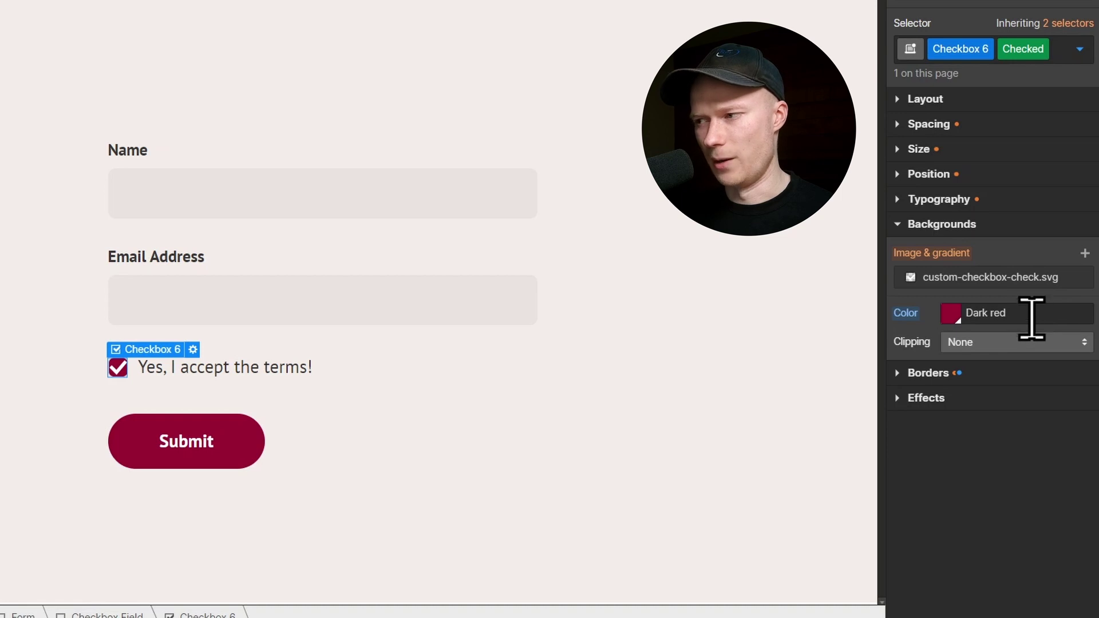
left_click(1000, 279)
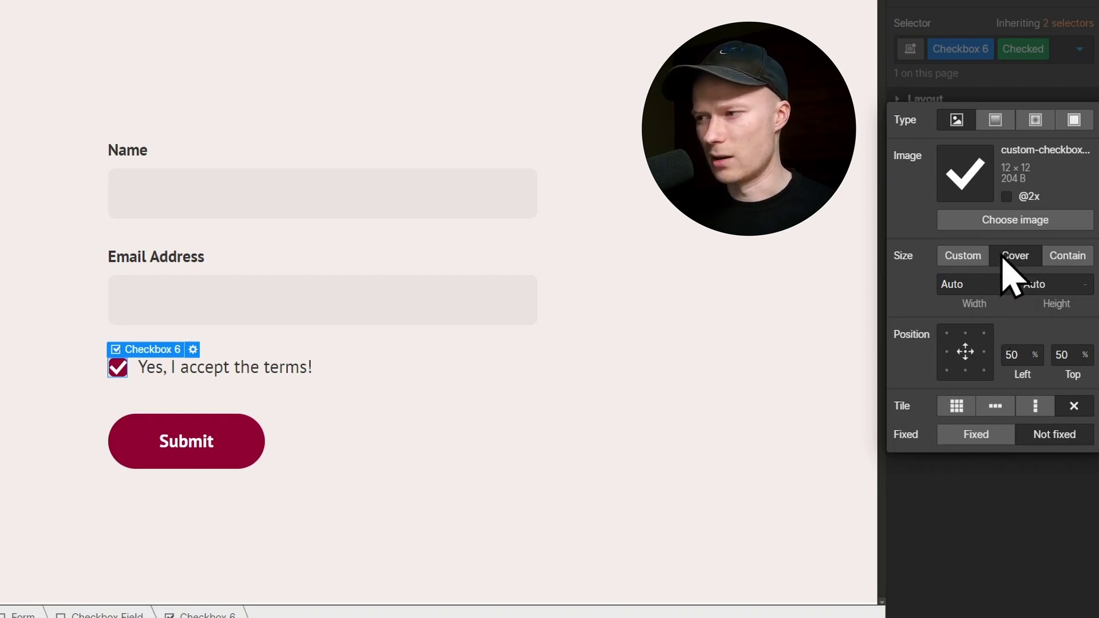
left_click(1064, 255)
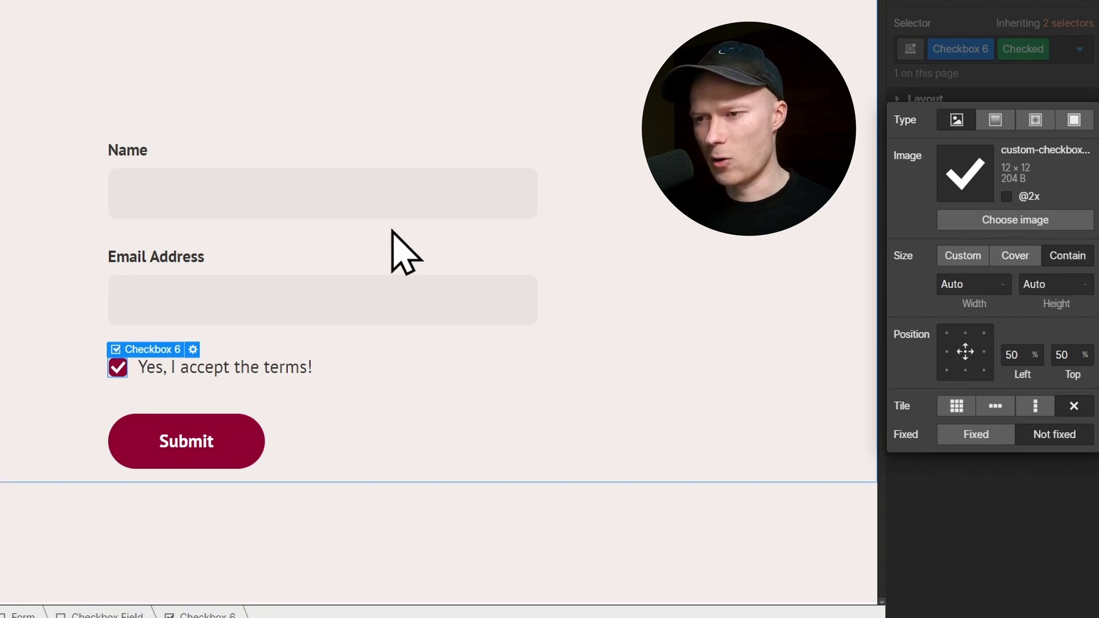
left_click(1021, 260)
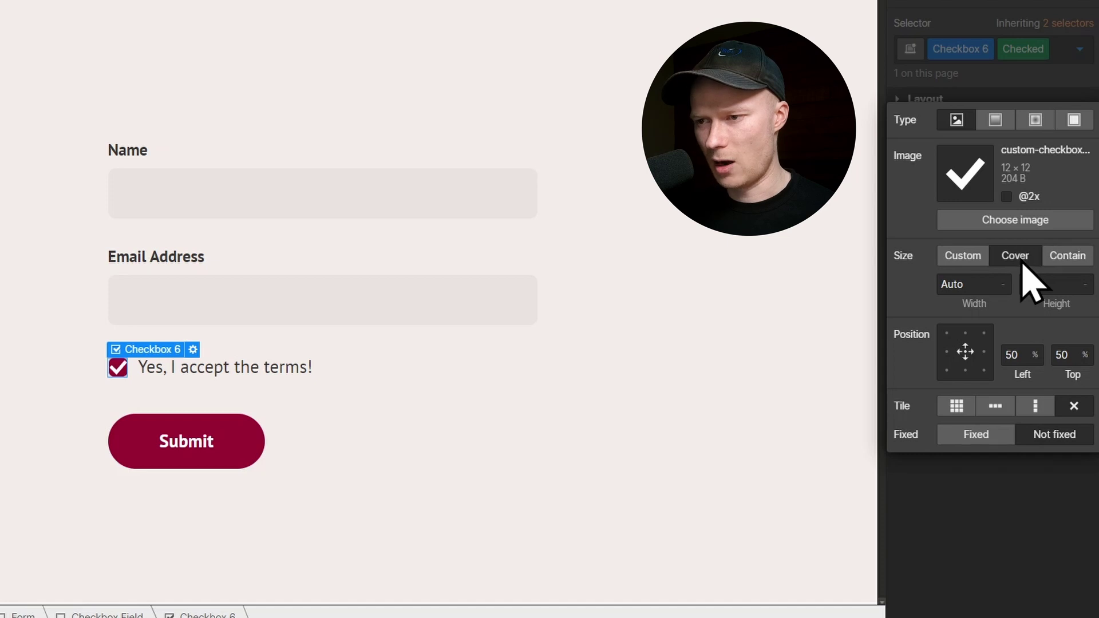
left_click(1084, 257)
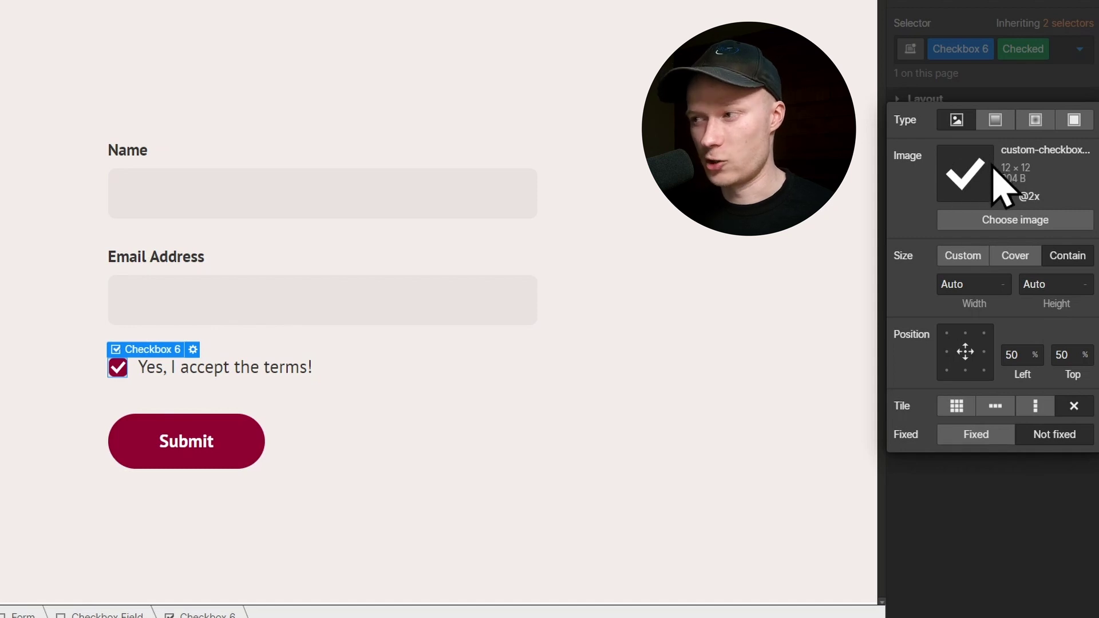
Step: Replace the tick image with cooler-check-icon-white.svg at a custom 80% width
left_click(977, 221)
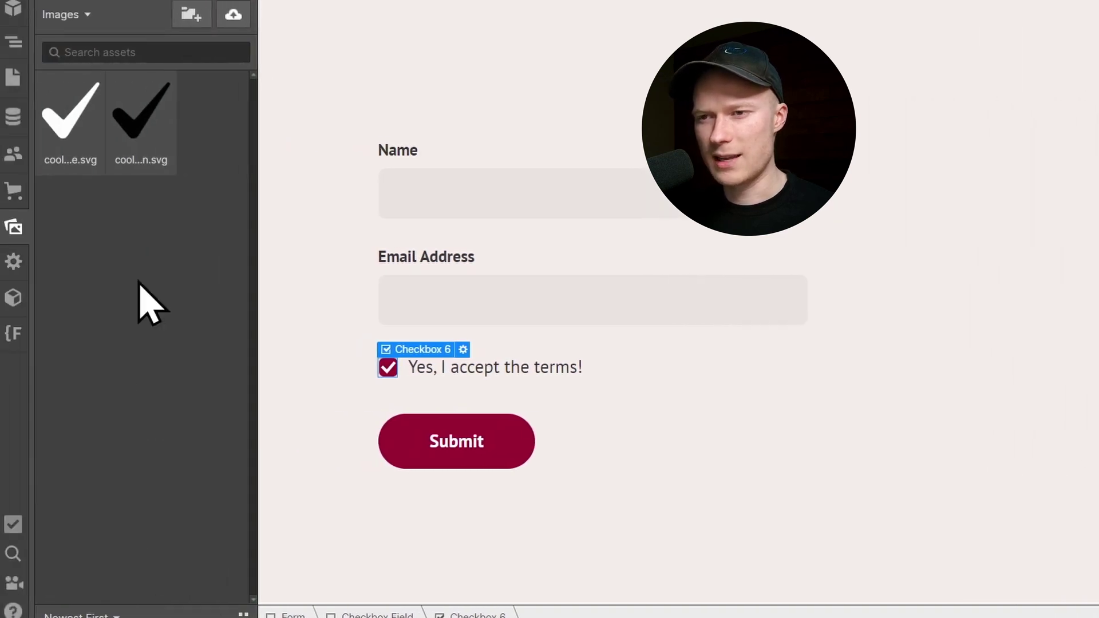
left_click(134, 119)
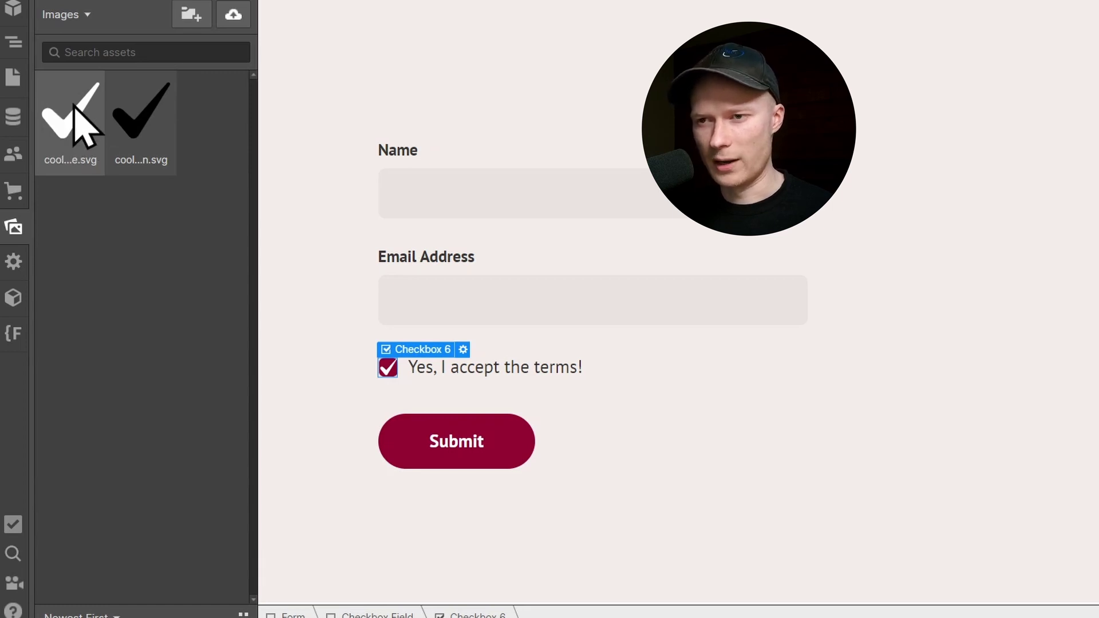
left_click_drag(80, 124, 962, 177)
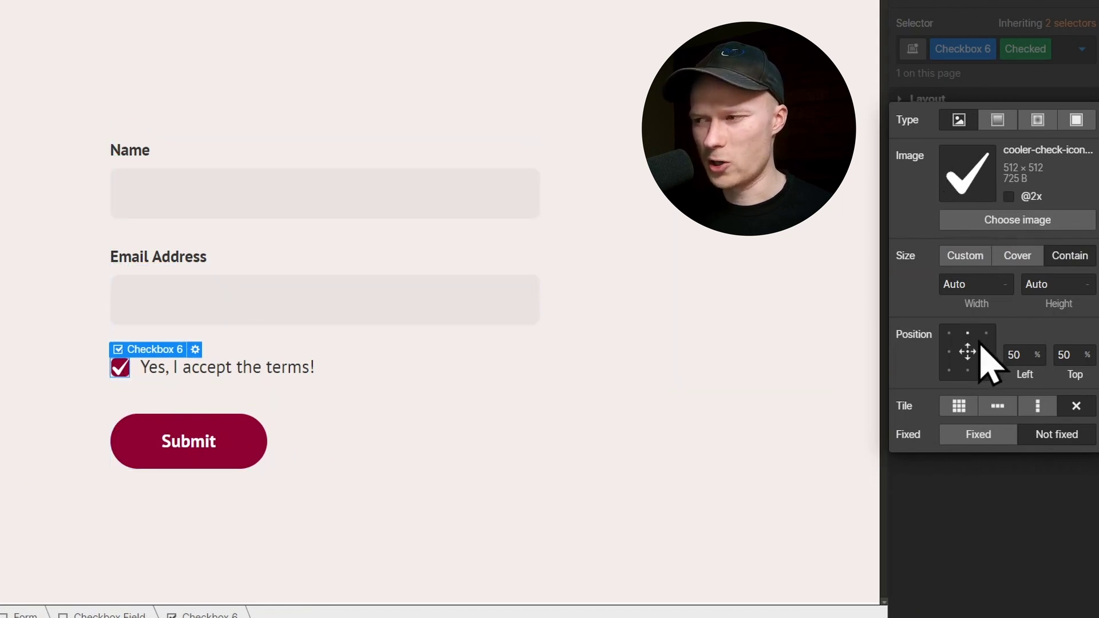
left_click(968, 257)
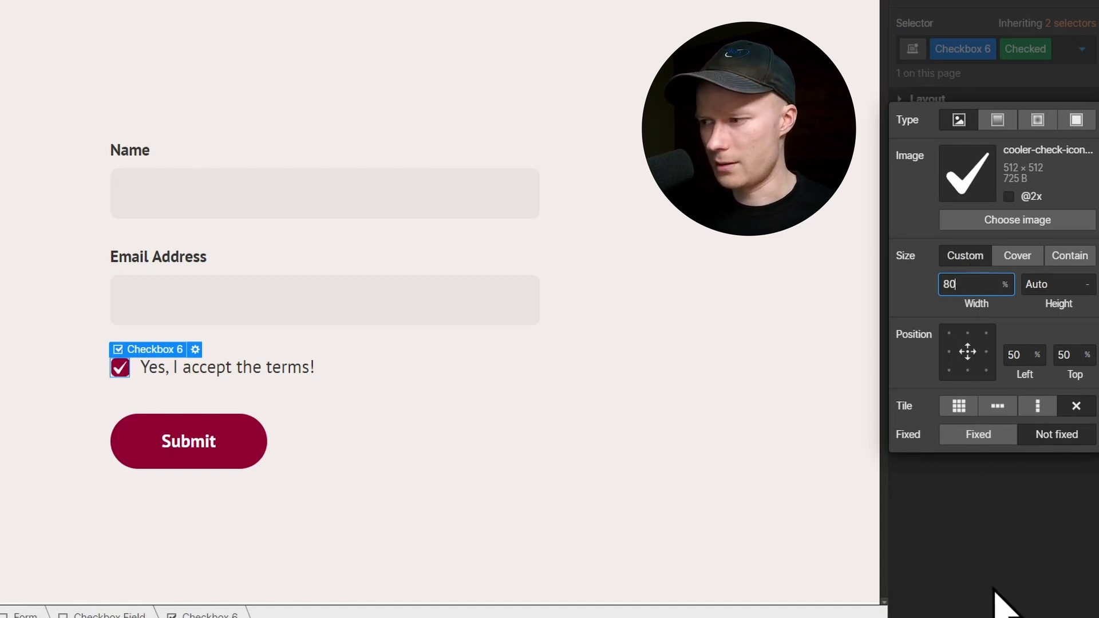
left_click(996, 522)
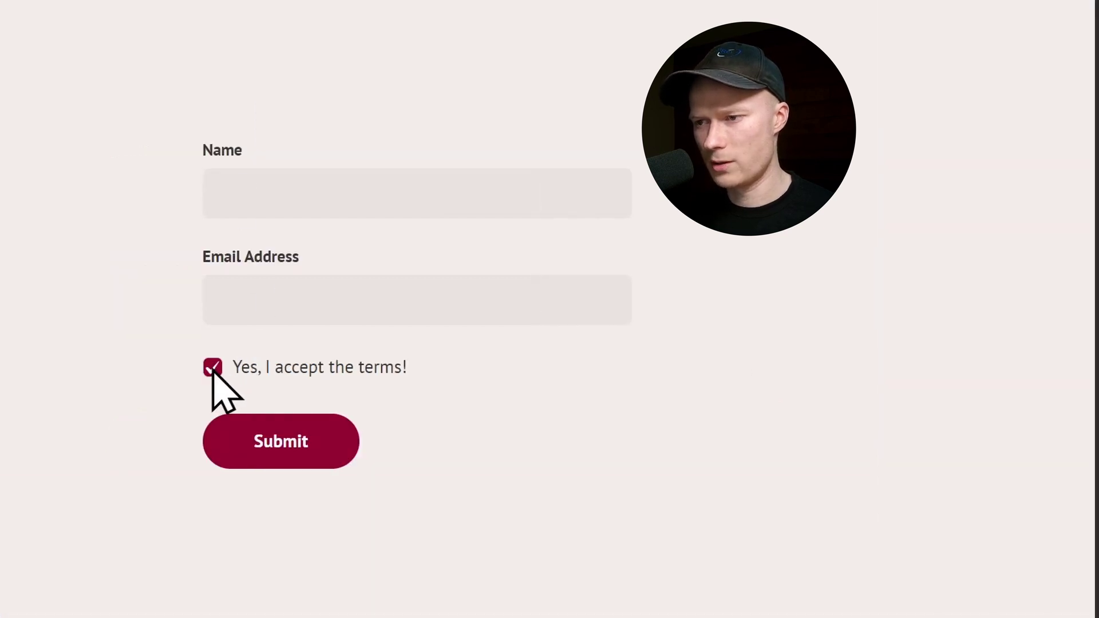
Step: Toggle the terms checkbox several times in preview to confirm the new checked style
left_click(213, 368)
left_click(216, 371)
left_click(216, 367)
left_click(217, 371)
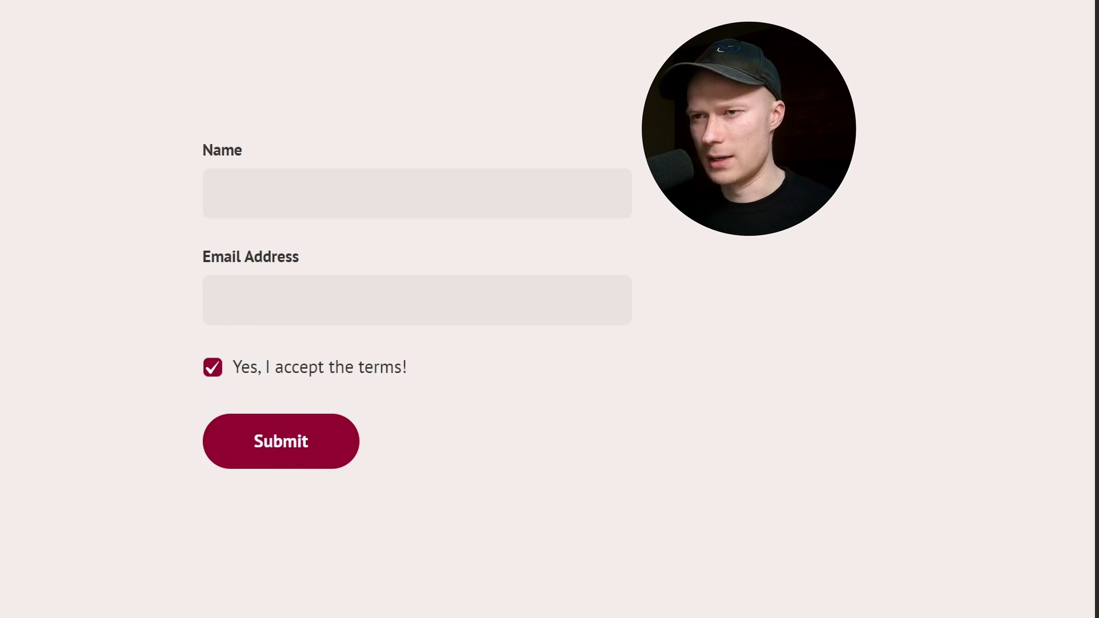
key("ctrl+shift+p")
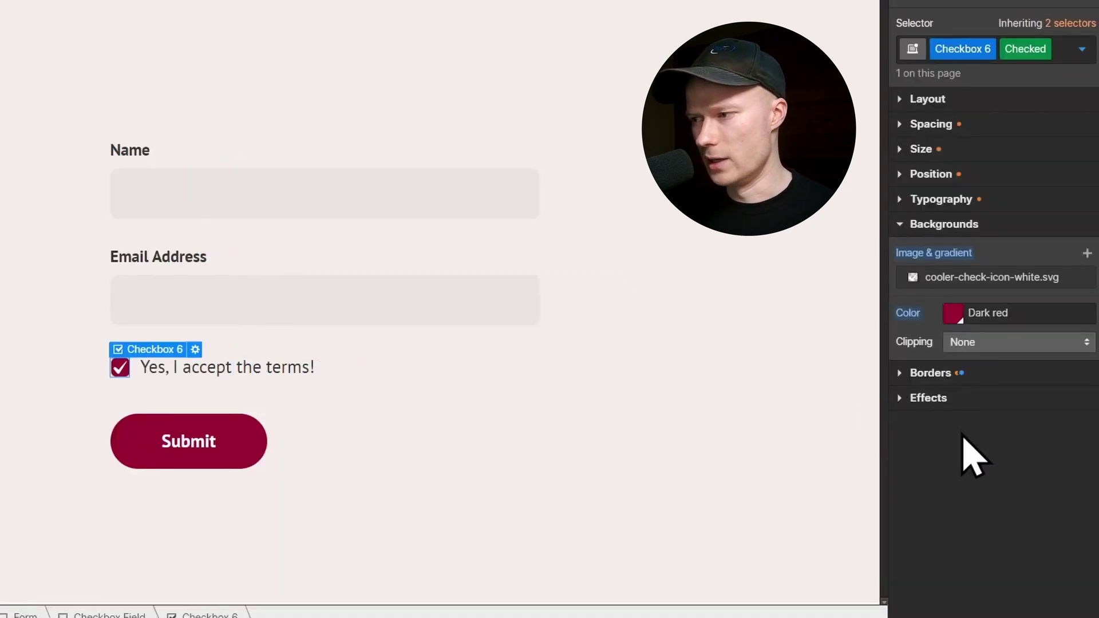
Step: Leave the Checked state, set the unchecked checkbox's cursor to pointer, and preview the form
left_click(1045, 50)
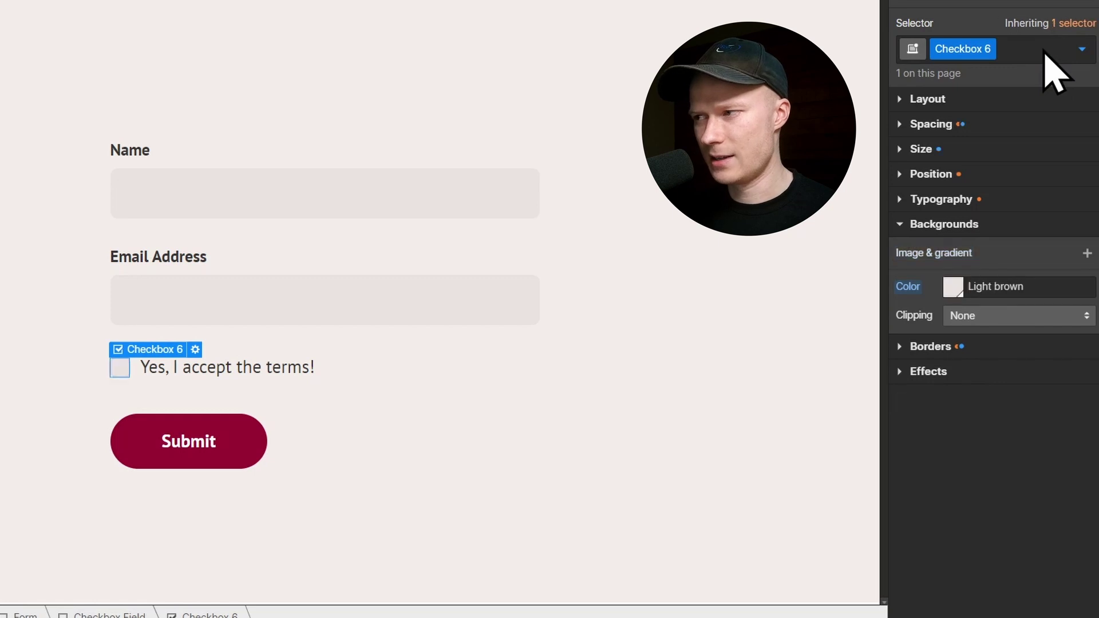
left_click(904, 373)
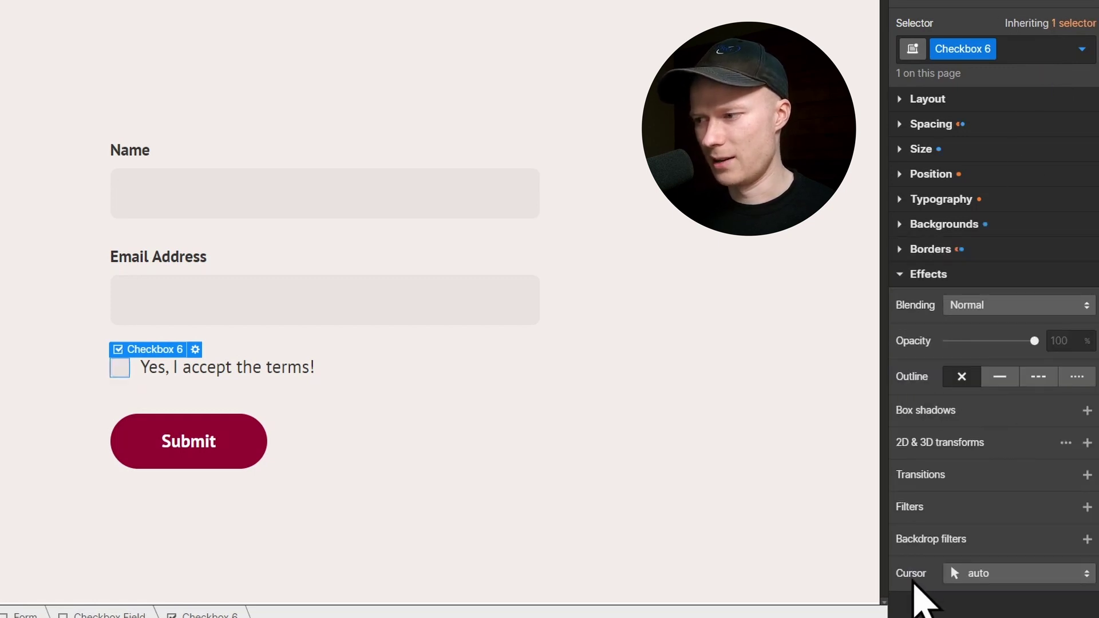
left_click(978, 576)
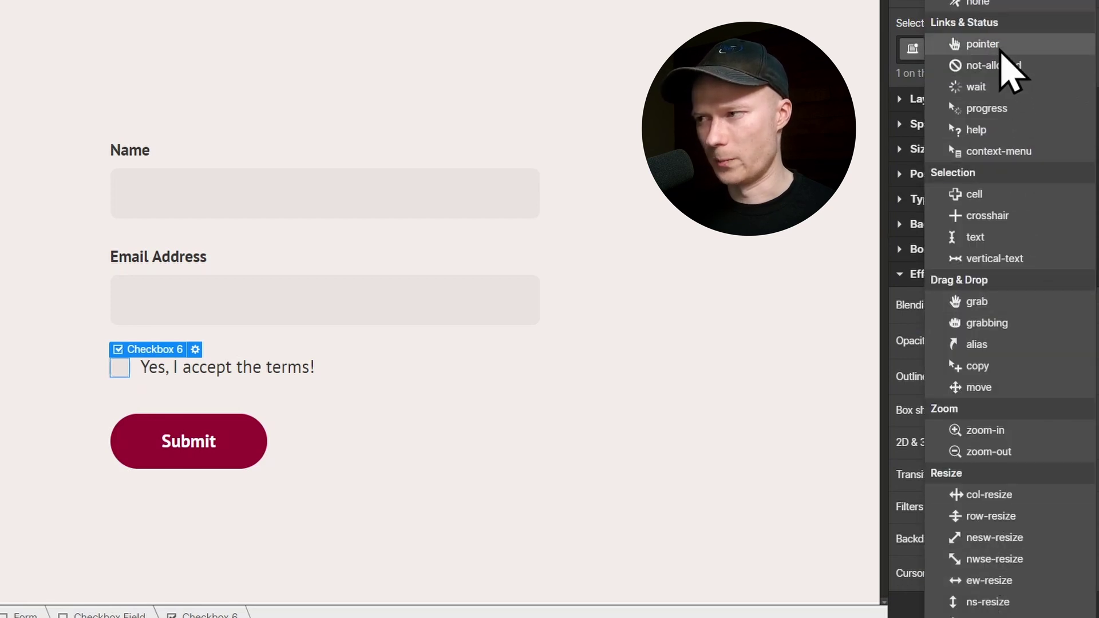
left_click(1001, 44)
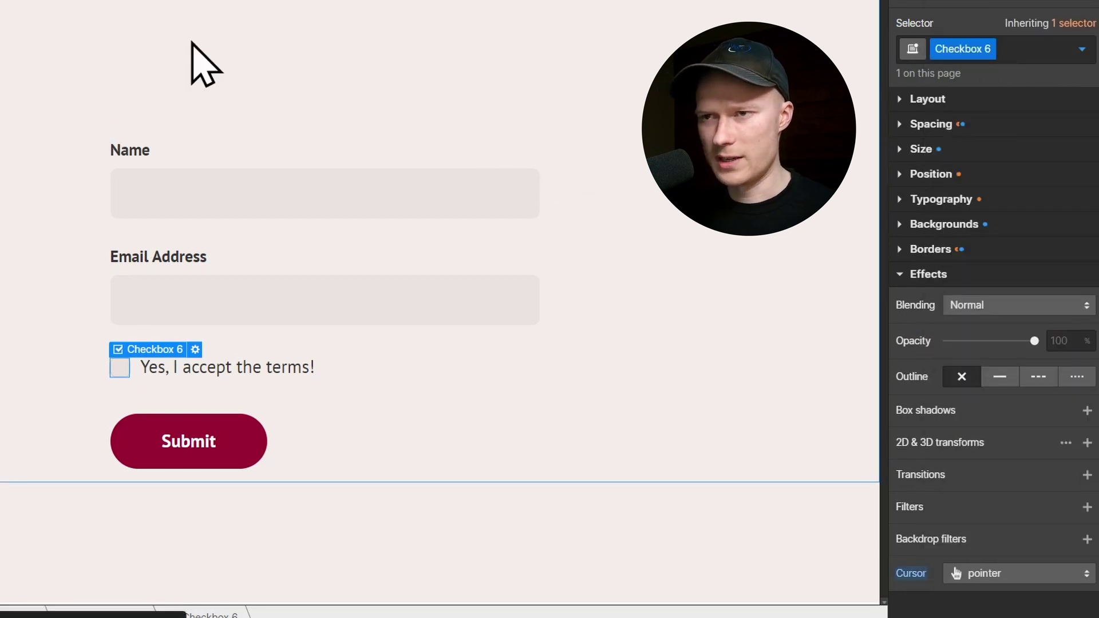
key("ctrl+shift+p")
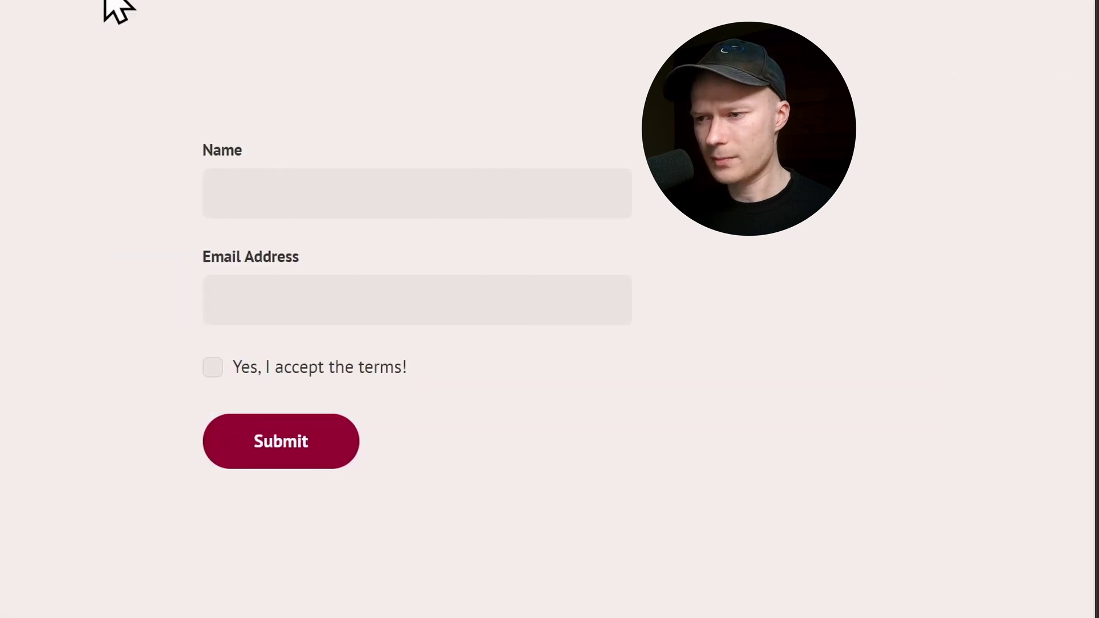
Step: Untick and re-tick the terms checkbox in preview to show the dark red fill with white check
left_click(213, 370)
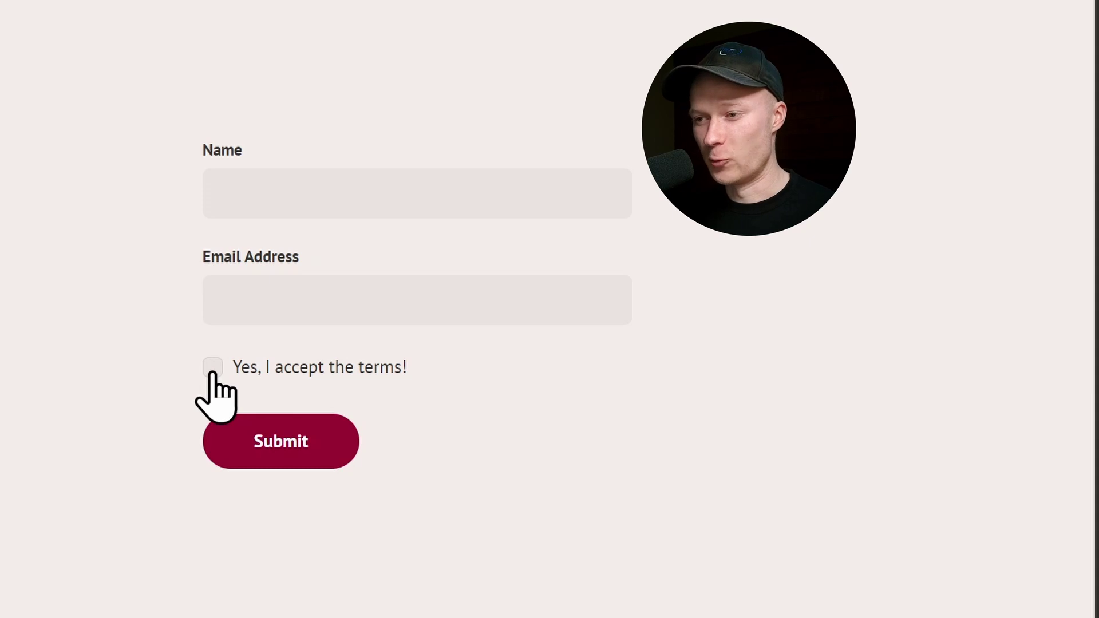
left_click(212, 371)
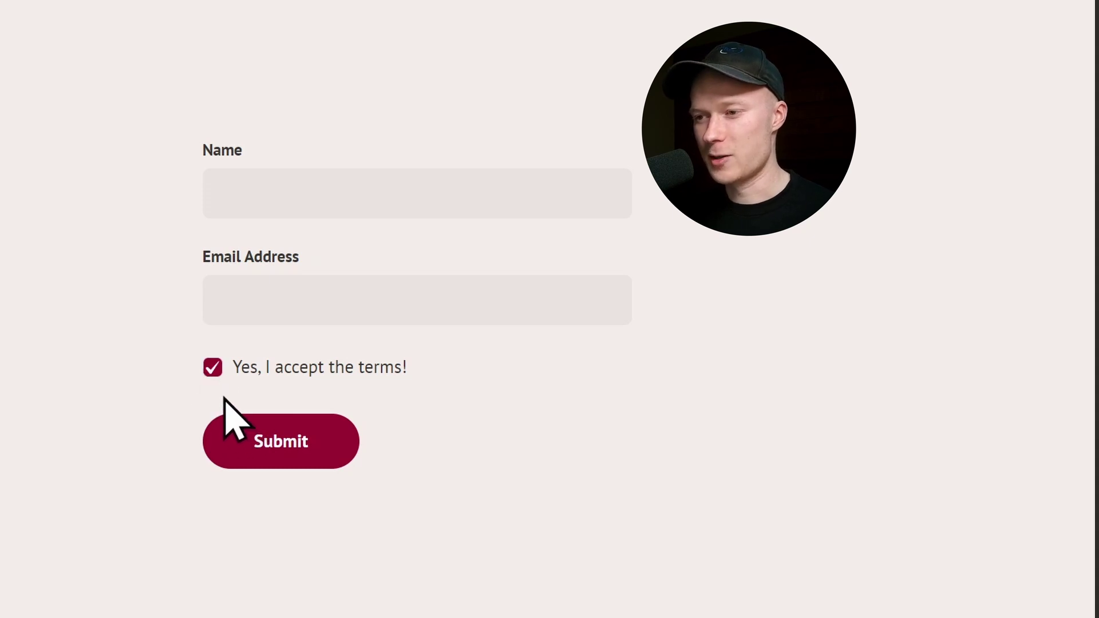